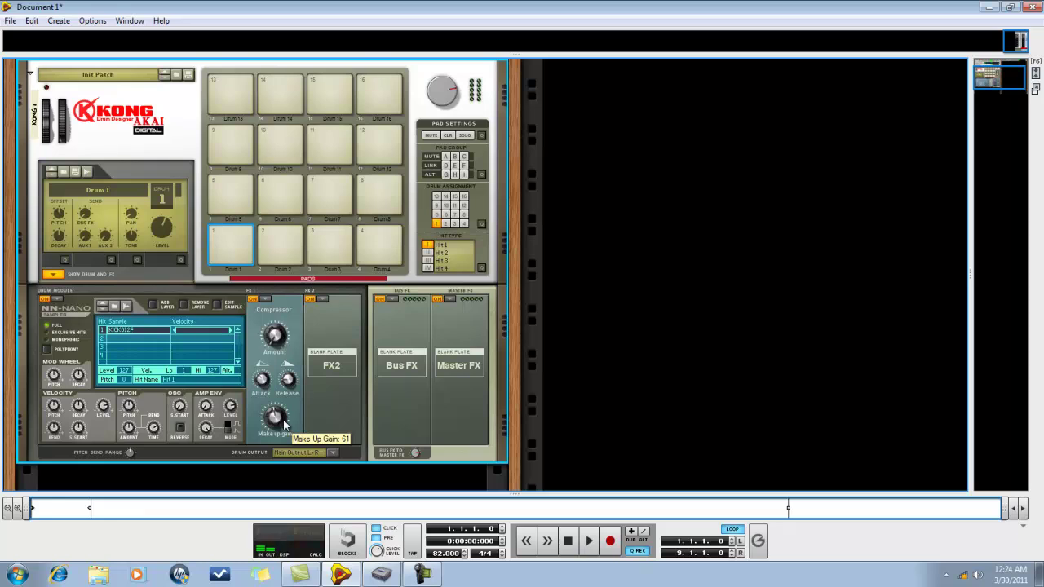
- Create a Redrum Drum Computer in the empty rack column beside the Kong
{"action": "left_click", "coordinate": [993, 84]}
{"action": "left_click_drag", "start_coordinate": [994, 84], "coordinate": [992, 80]}
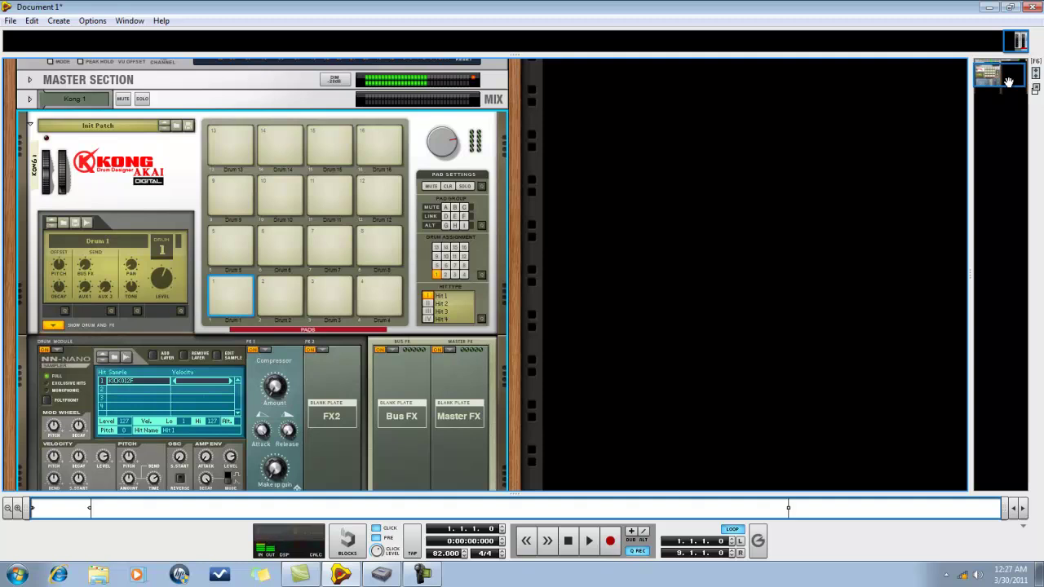
{"action": "right_click", "coordinate": [618, 116]}
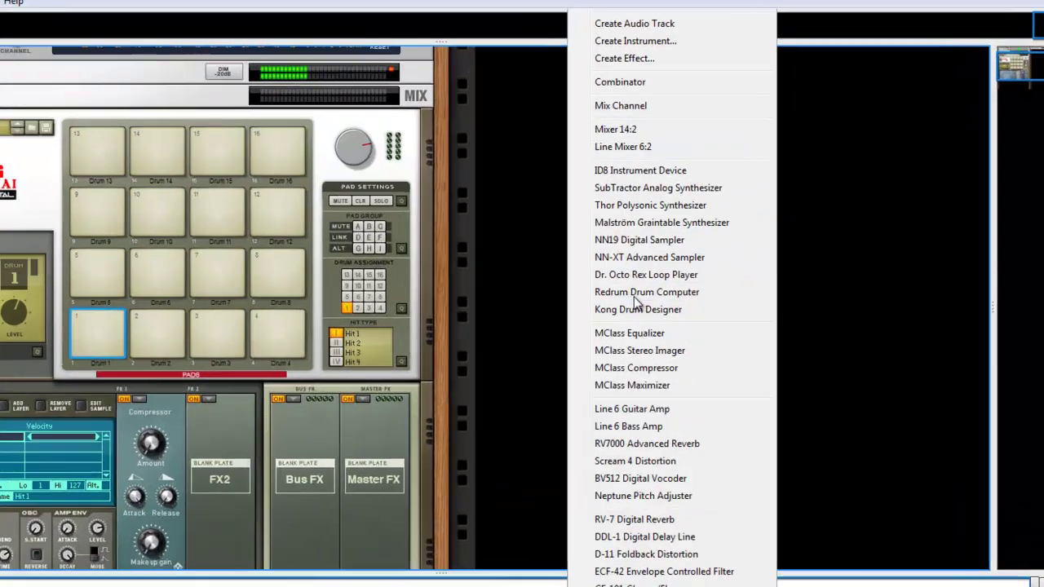
{"action": "left_click", "coordinate": [675, 261]}
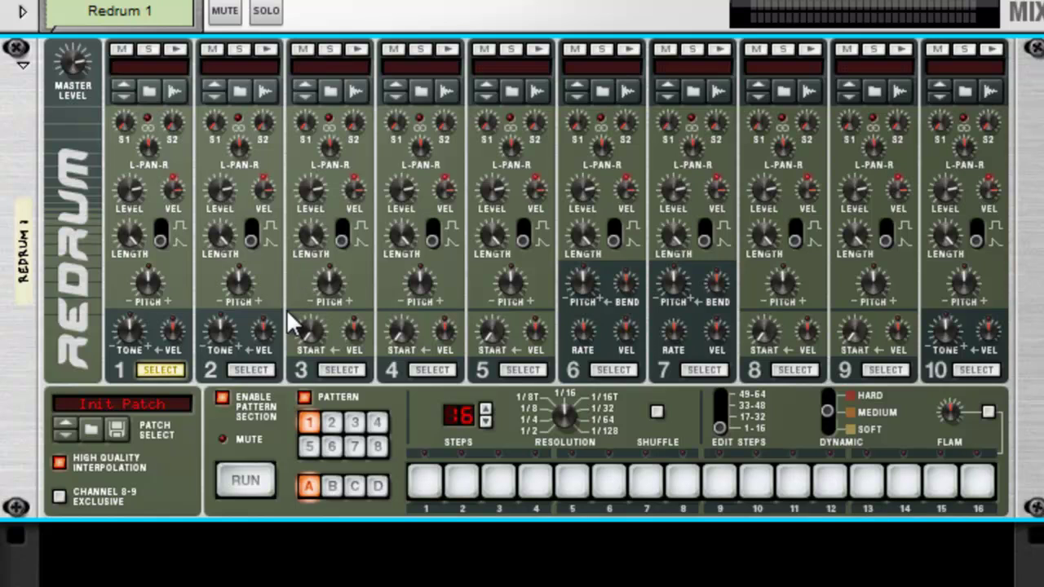
- Add an MClass Compressor beneath the Redrum while working at the back of the rack
{"action": "key", "text": "Tab"}
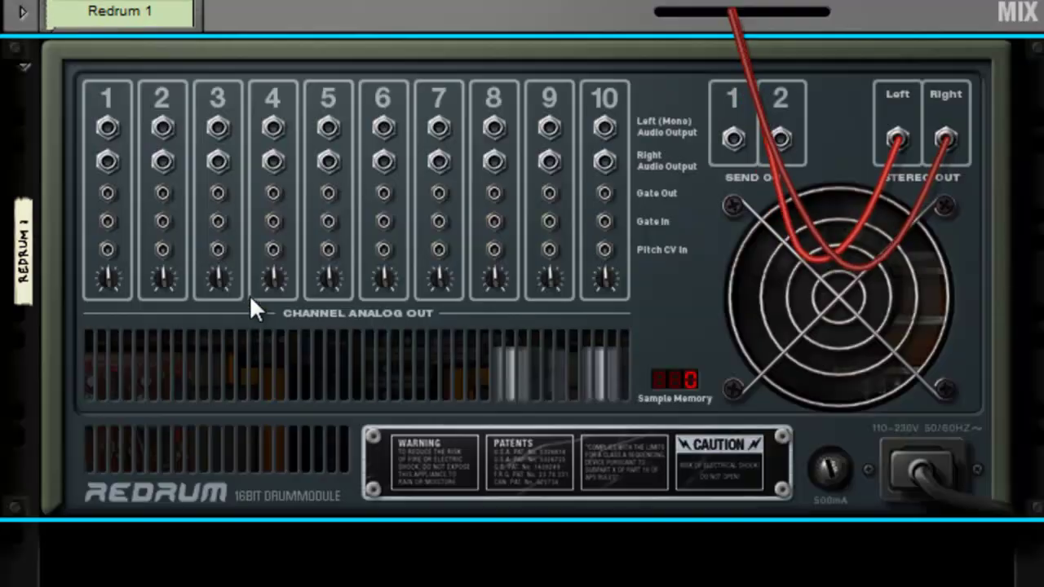
{"action": "left_click_drag", "start_coordinate": [106, 126], "coordinate": [135, 583]}
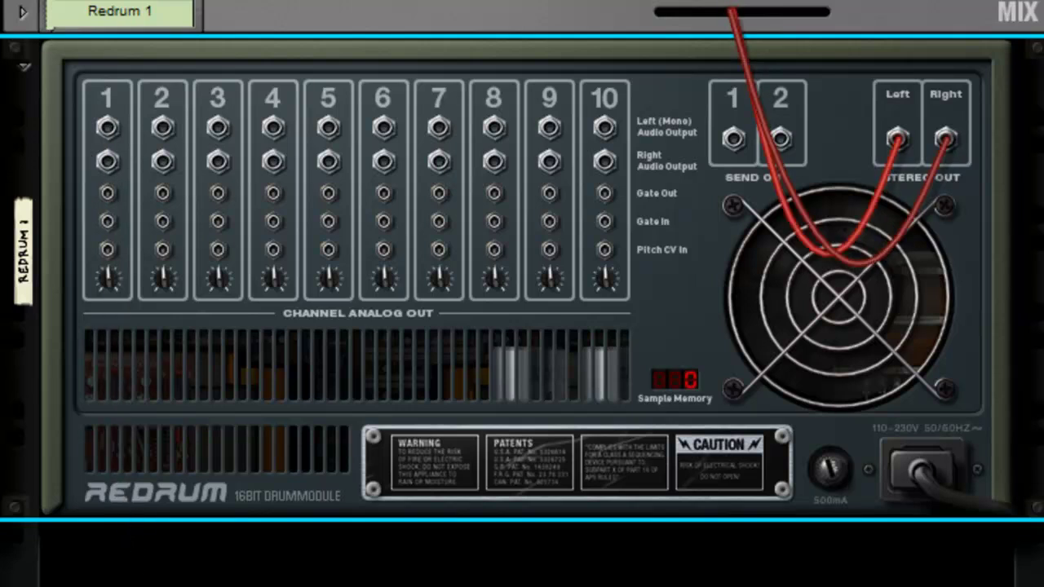
{"action": "right_click", "coordinate": [164, 428]}
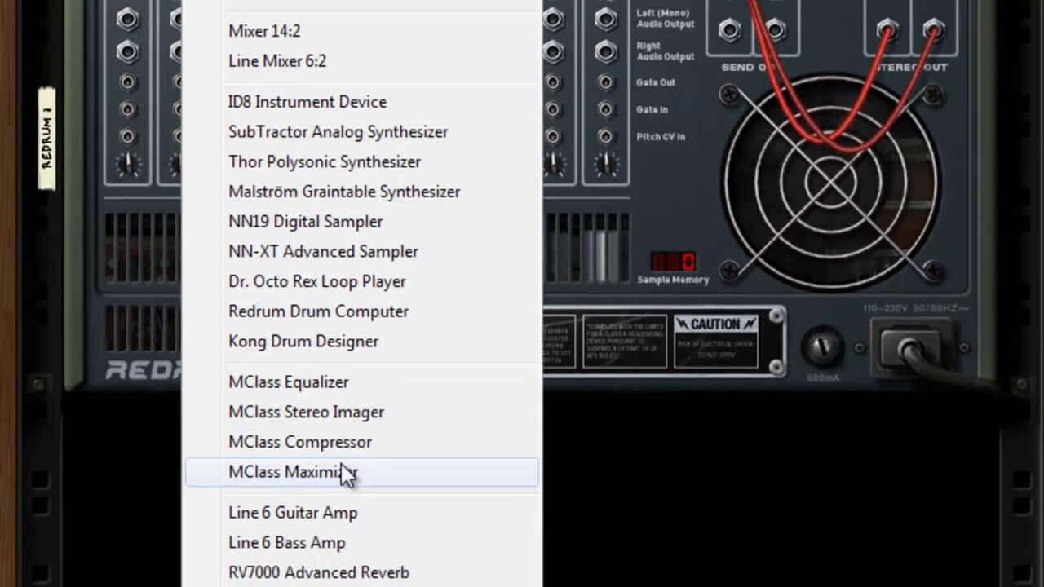
{"action": "left_click", "coordinate": [288, 567]}
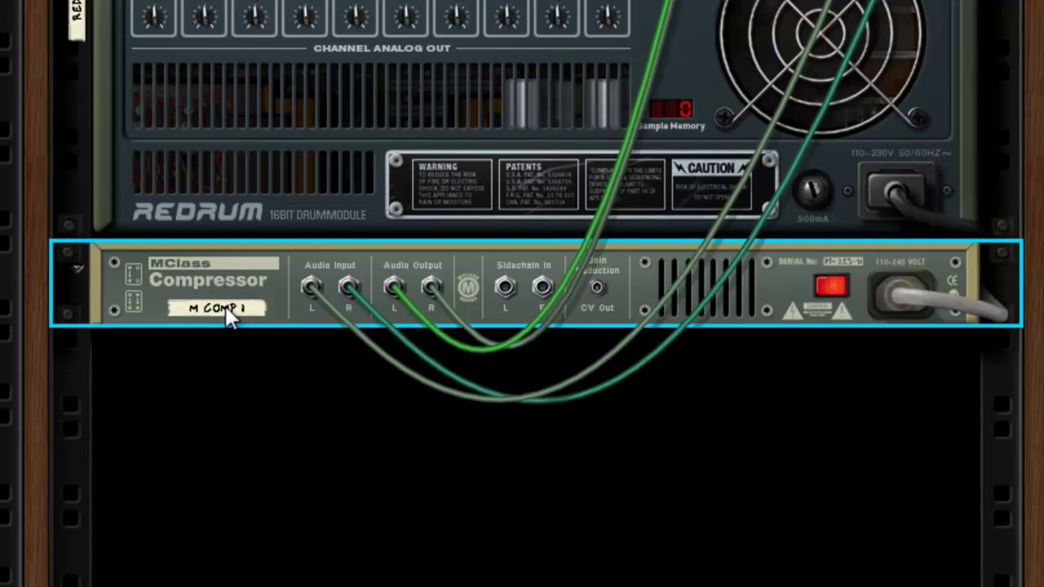
{"action": "key", "text": "Tab"}
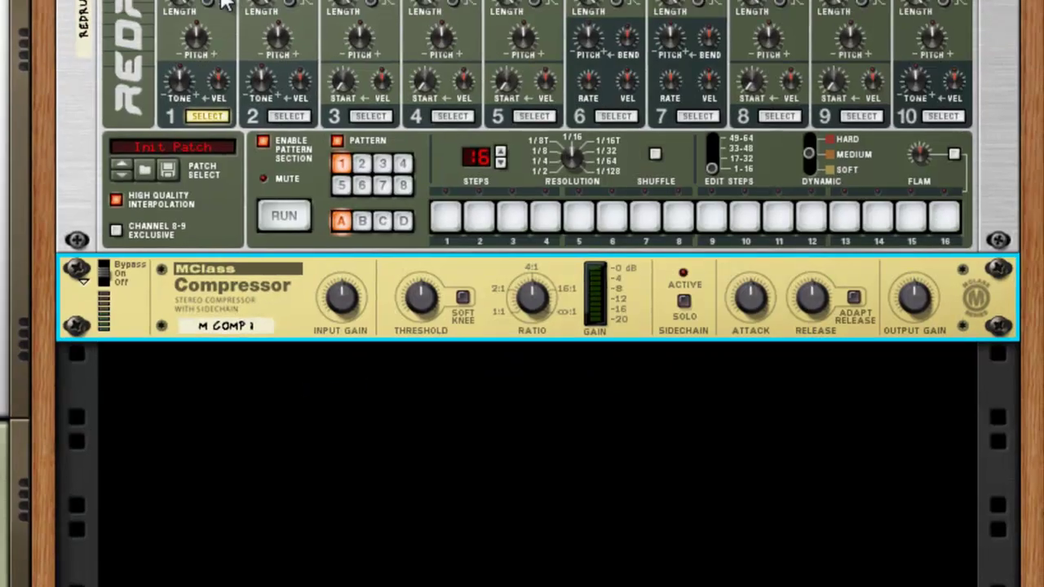
- Route Redrum channel 1's audio output into the compressor's audio input, and the compressor's output to Audio Track 1's dynamics sidechain input
{"action": "key", "text": "Tab"}
{"action": "left_click_drag", "start_coordinate": [217, 102], "coordinate": [364, 463]}
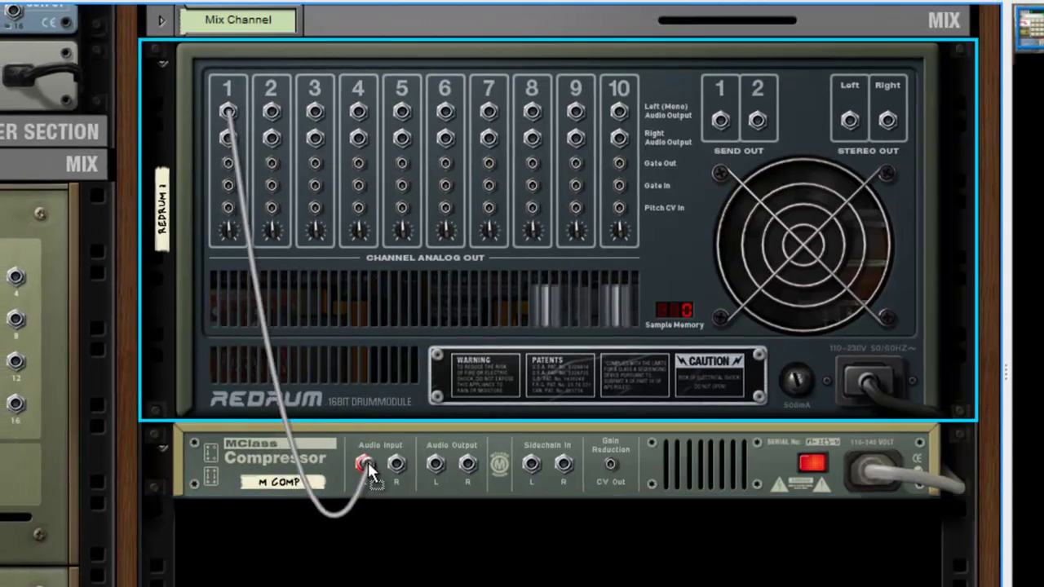
{"action": "left_click_drag", "start_coordinate": [435, 463], "coordinate": [481, 29]}
{"action": "scroll", "coordinate": [538, 320], "scroll_direction": "up", "scroll_amount": 1}
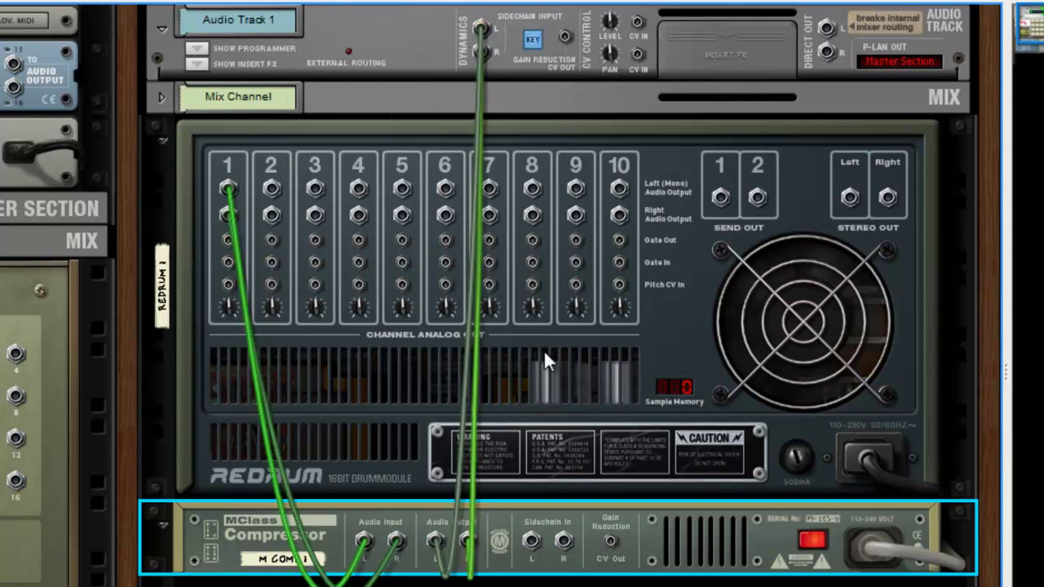
{"action": "key", "text": "Tab"}
{"action": "key", "text": "Tab"}
{"action": "key", "text": "Tab"}
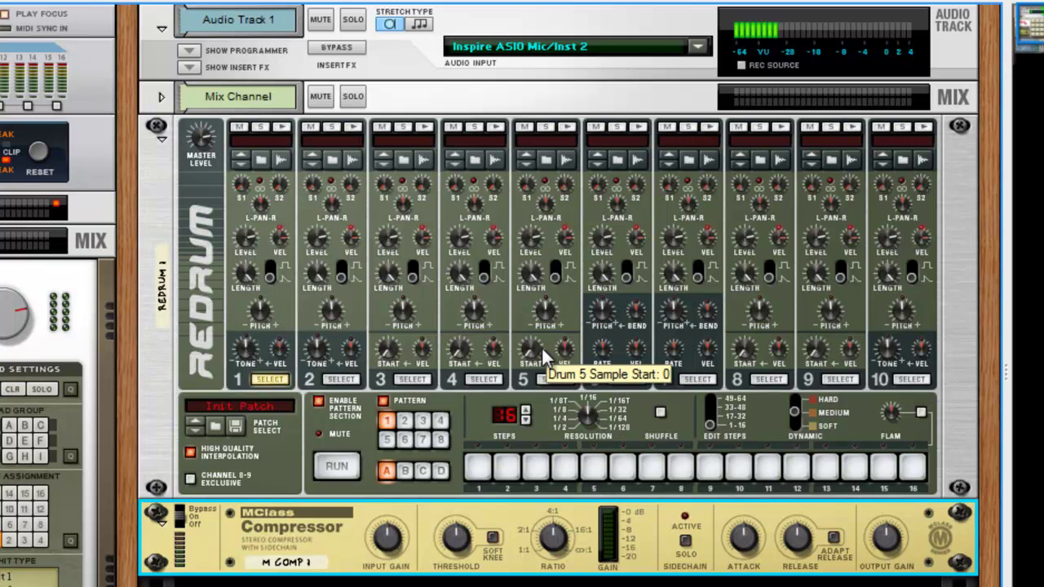
{"action": "key", "text": "Tab"}
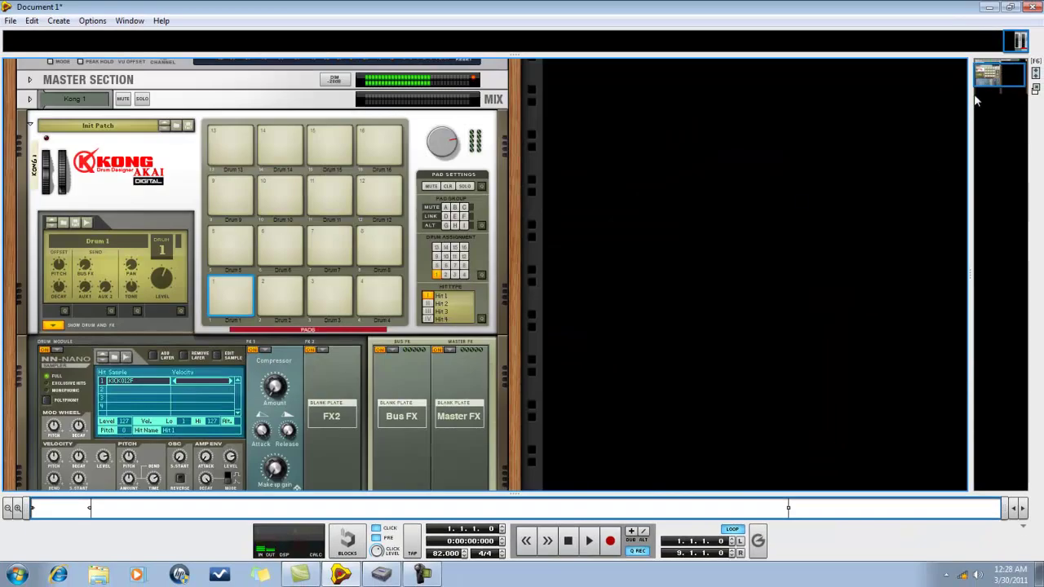
- Go through Kong pads Drum 2 to Drum 6 and examine their individual effect slots
{"action": "scroll", "coordinate": [989, 82], "scroll_direction": "down", "scroll_amount": 1}
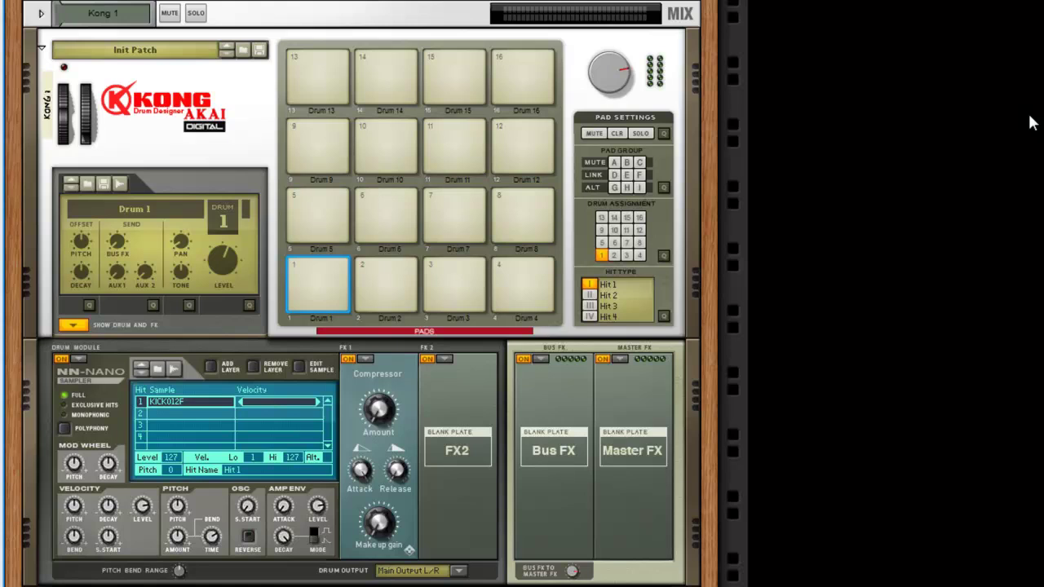
{"action": "scroll", "coordinate": [373, 293], "scroll_direction": "down", "scroll_amount": 1}
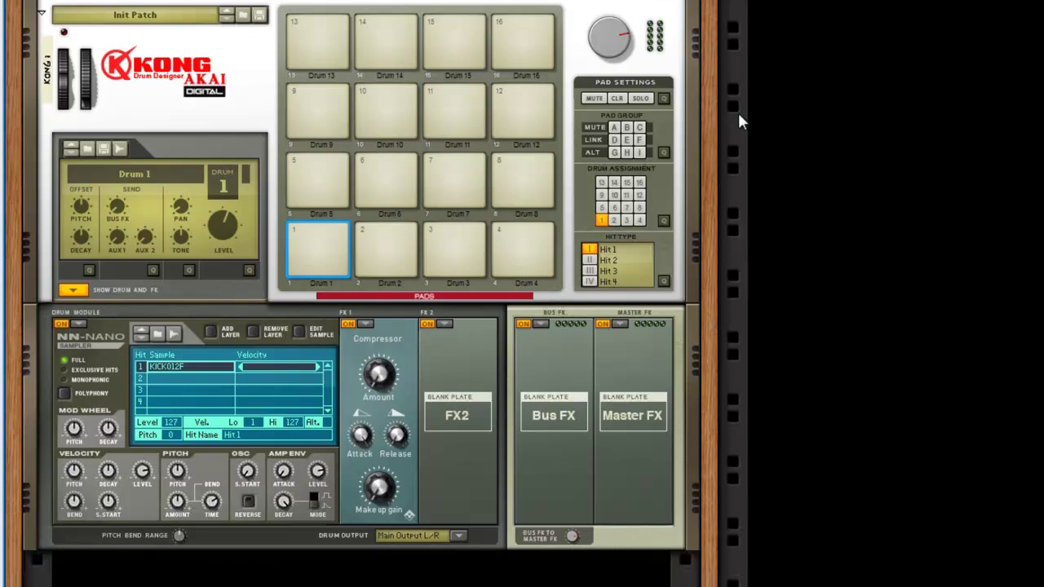
{"action": "left_click", "coordinate": [396, 245]}
{"action": "left_click", "coordinate": [453, 238]}
{"action": "left_click", "coordinate": [528, 254]}
{"action": "left_click", "coordinate": [318, 192]}
{"action": "left_click", "coordinate": [401, 196]}
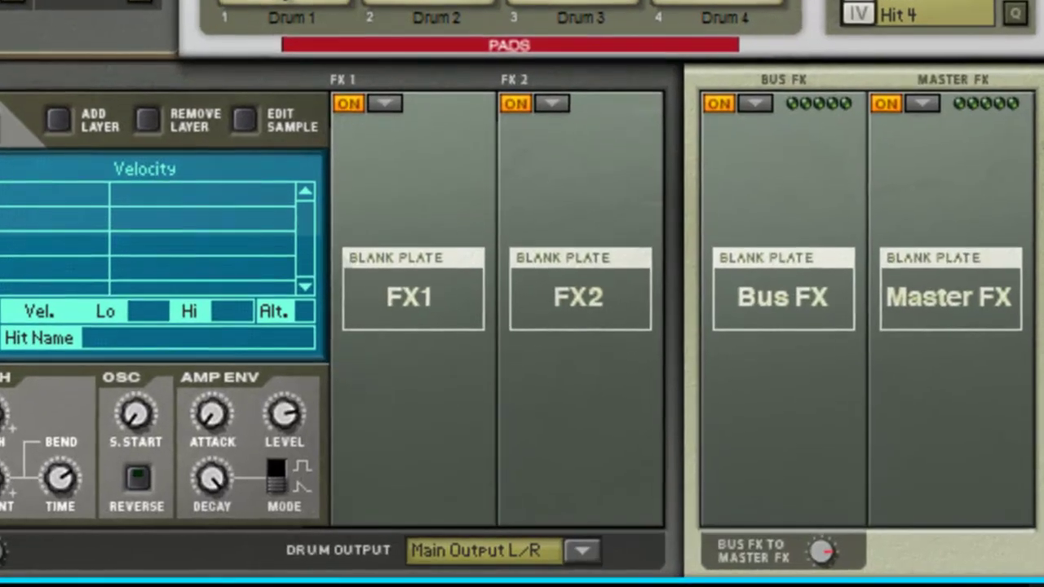
- Select the Drum 1 pad and set its FX1 slot to Bypass
{"action": "left_click", "coordinate": [280, 28]}
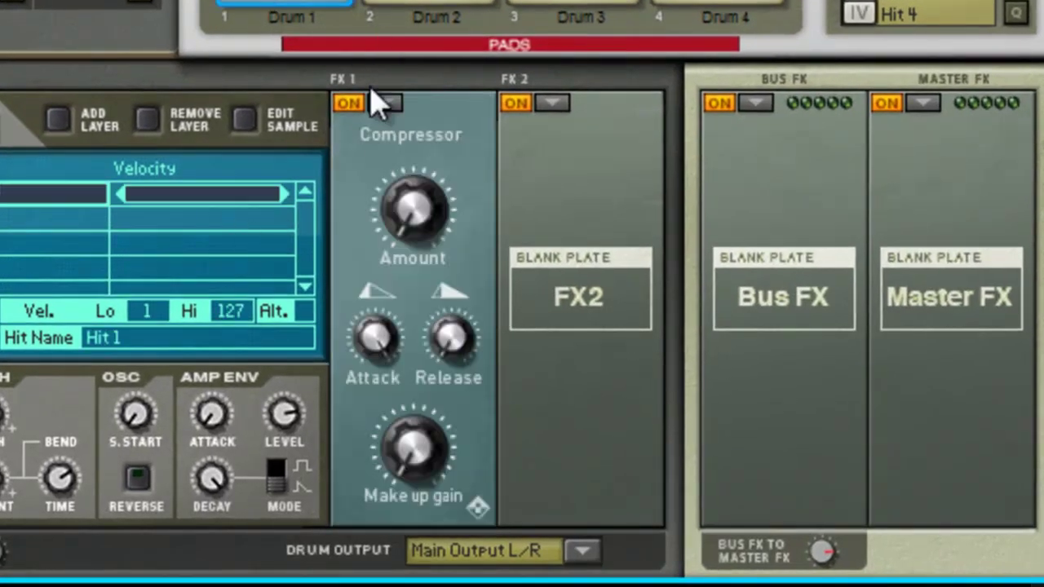
{"action": "left_click", "coordinate": [384, 103]}
{"action": "left_click", "coordinate": [447, 143]}
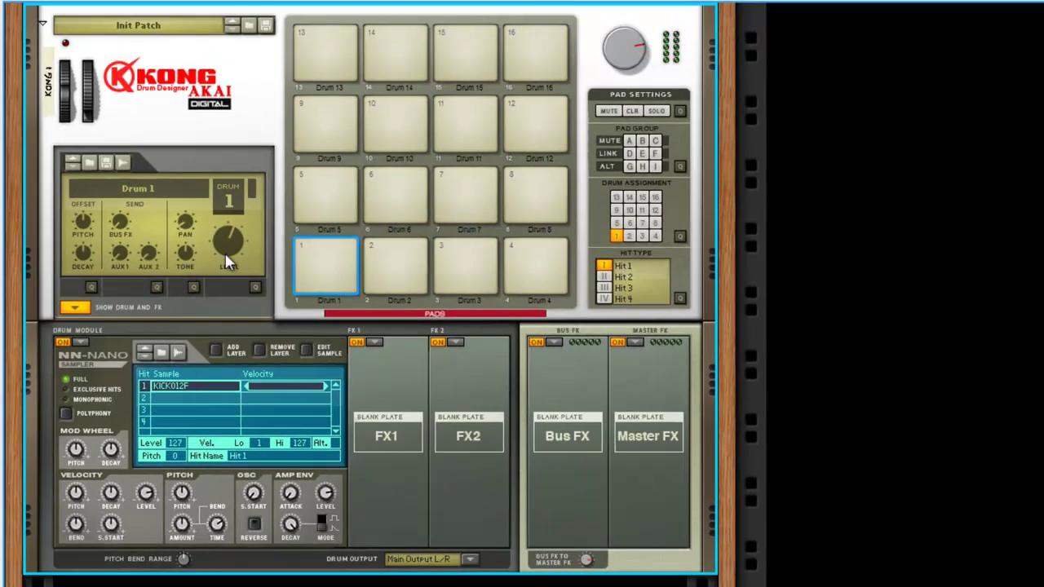
- Try a higher output level on Drum 1 and bring it back to 74
{"action": "mouse_move", "coordinate": [241, 246]}
{"action": "mouse_move", "coordinate": [244, 247]}
{"action": "left_mouse_down"}
{"action": "mouse_move", "coordinate": [242, 216]}
{"action": "mouse_move", "coordinate": [240, 237]}
{"action": "left_mouse_up"}
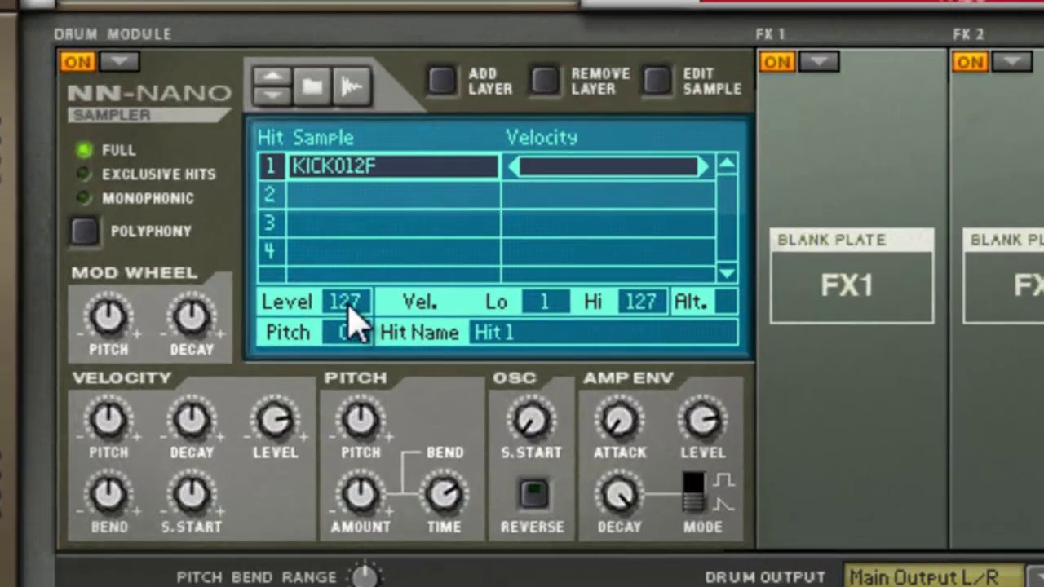
{"action": "left_click_drag", "start_coordinate": [177, 442], "coordinate": [180, 465]}
{"action": "left_click_drag", "start_coordinate": [355, 355], "coordinate": [346, 407]}
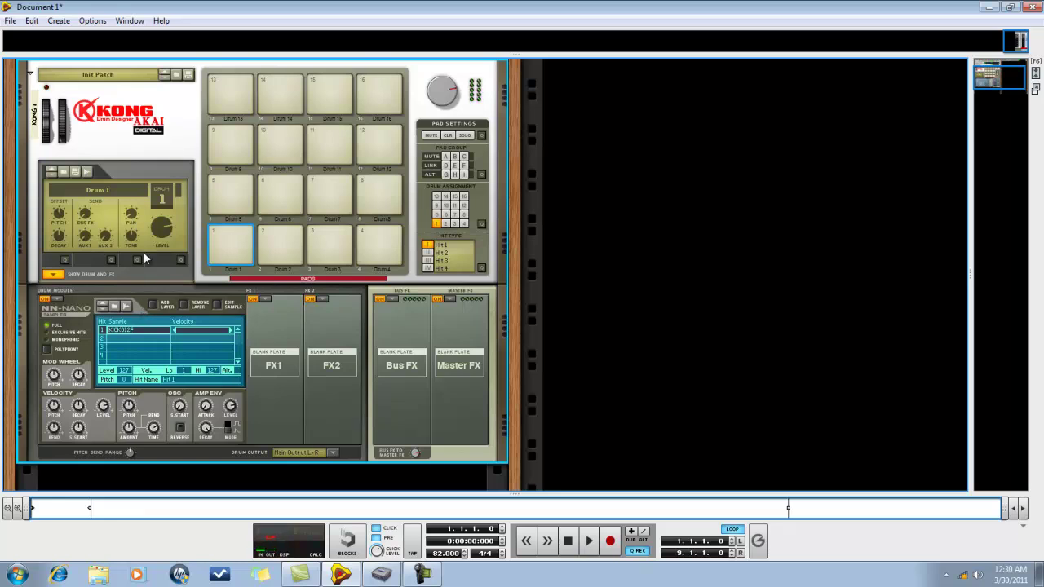
{"action": "mouse_move", "coordinate": [135, 214]}
{"action": "left_click_drag", "start_coordinate": [144, 197], "coordinate": [137, 219]}
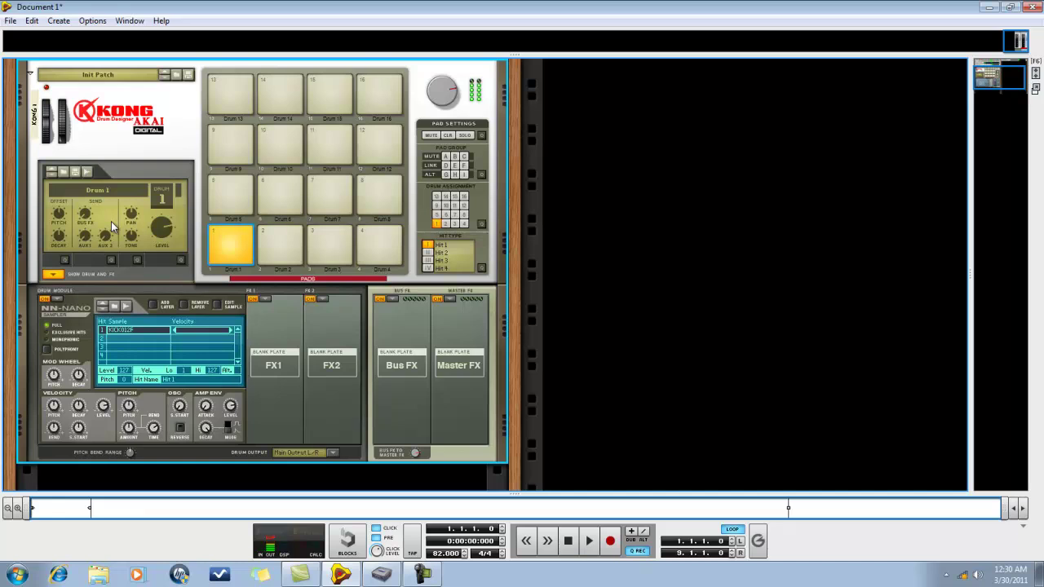
{"action": "mouse_move", "coordinate": [168, 232]}
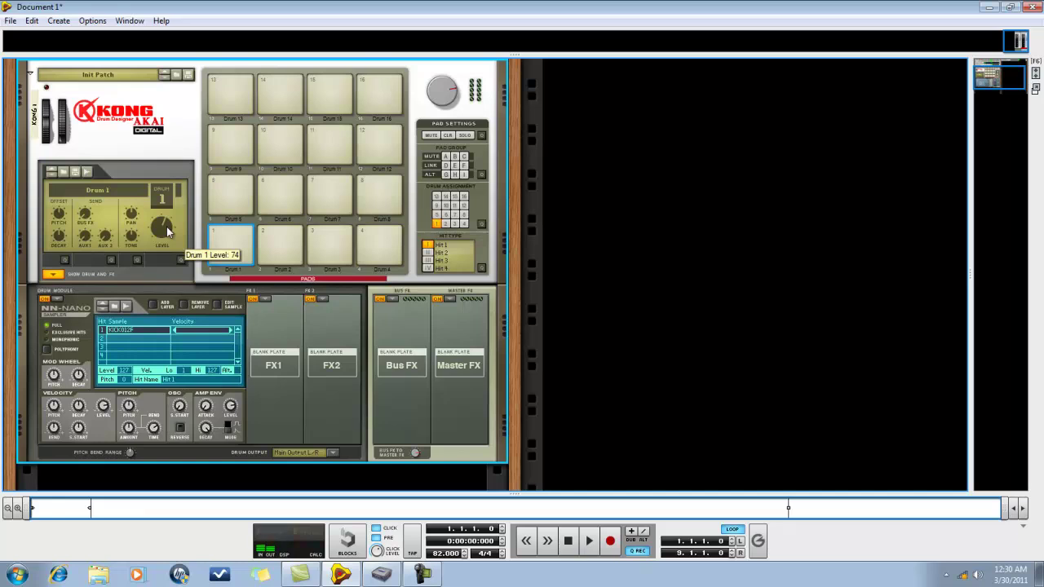
{"action": "left_click_drag", "start_coordinate": [166, 227], "coordinate": [173, 229]}
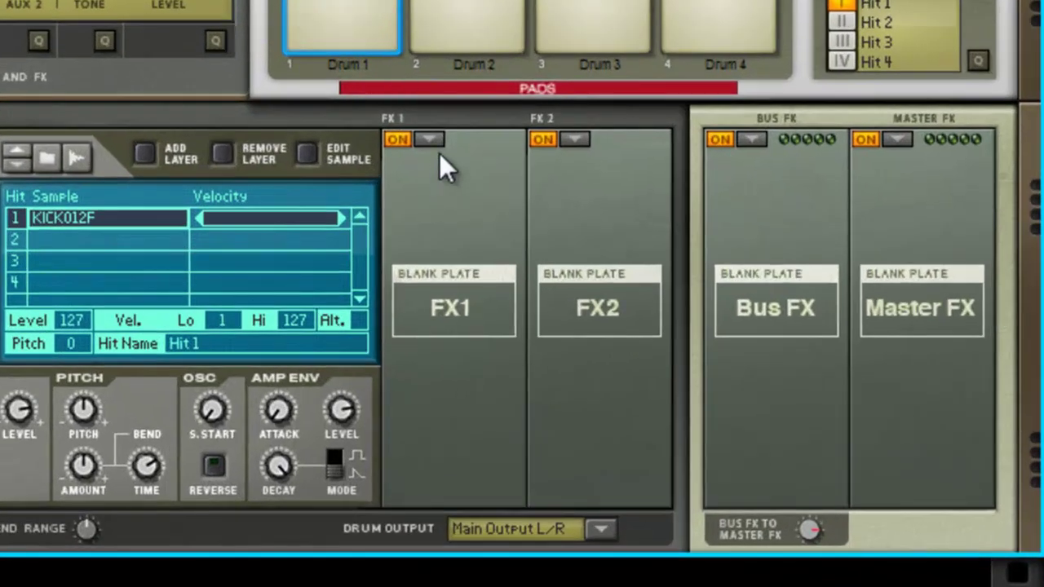
- Load a Compressor into Drum 1's FX1 slot, with Amount at 0 and Make up gain at minimum
{"action": "left_click", "coordinate": [439, 143]}
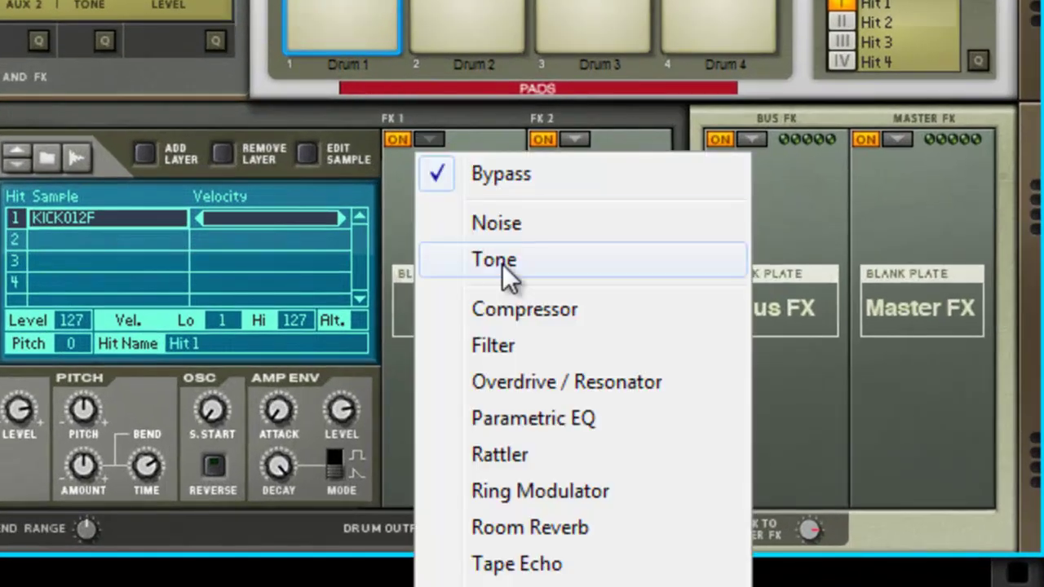
{"action": "left_click", "coordinate": [512, 300]}
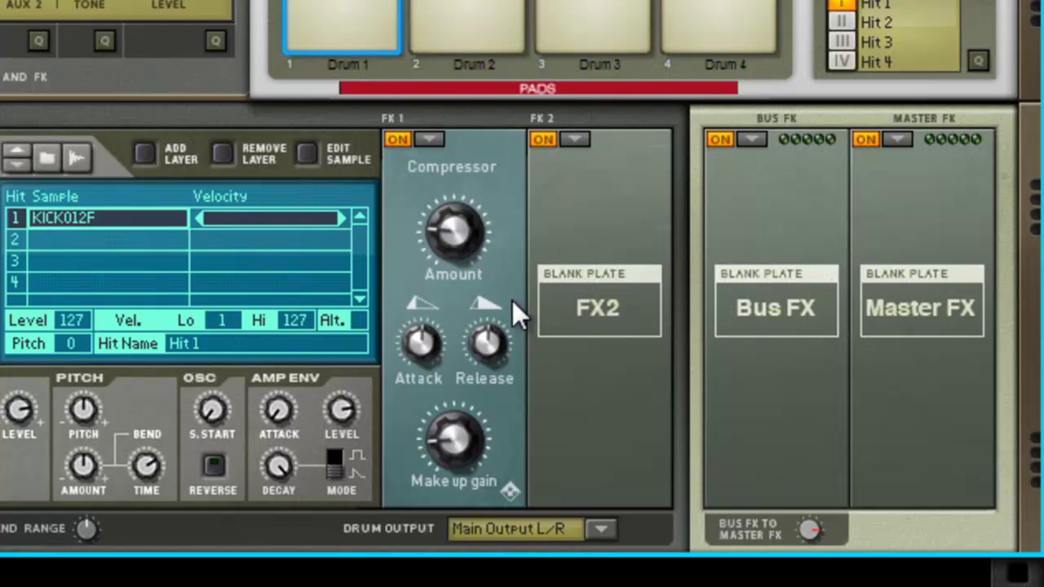
{"action": "mouse_move", "coordinate": [437, 239]}
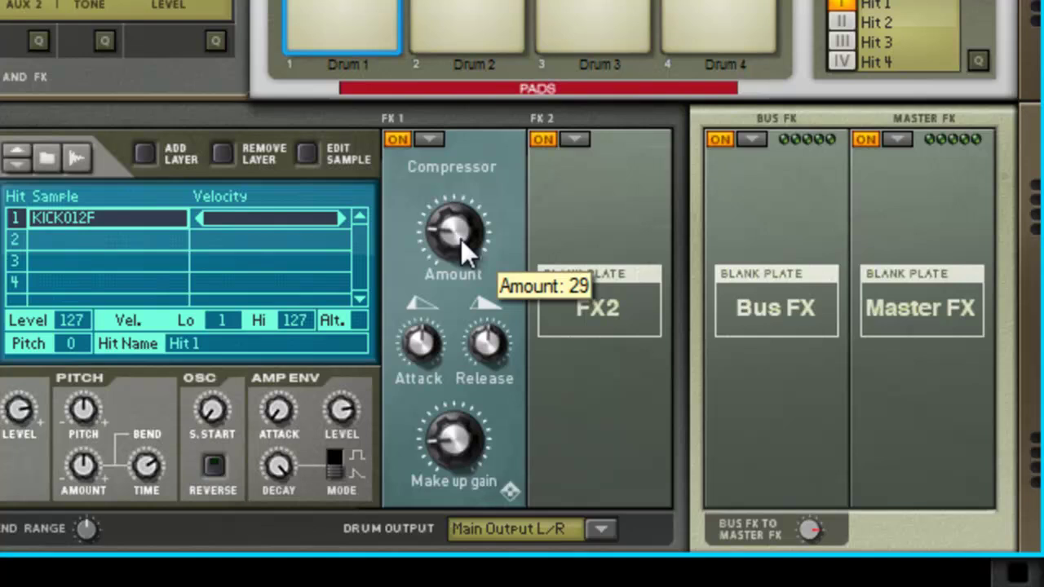
{"action": "left_click_drag", "start_coordinate": [461, 239], "coordinate": [427, 529]}
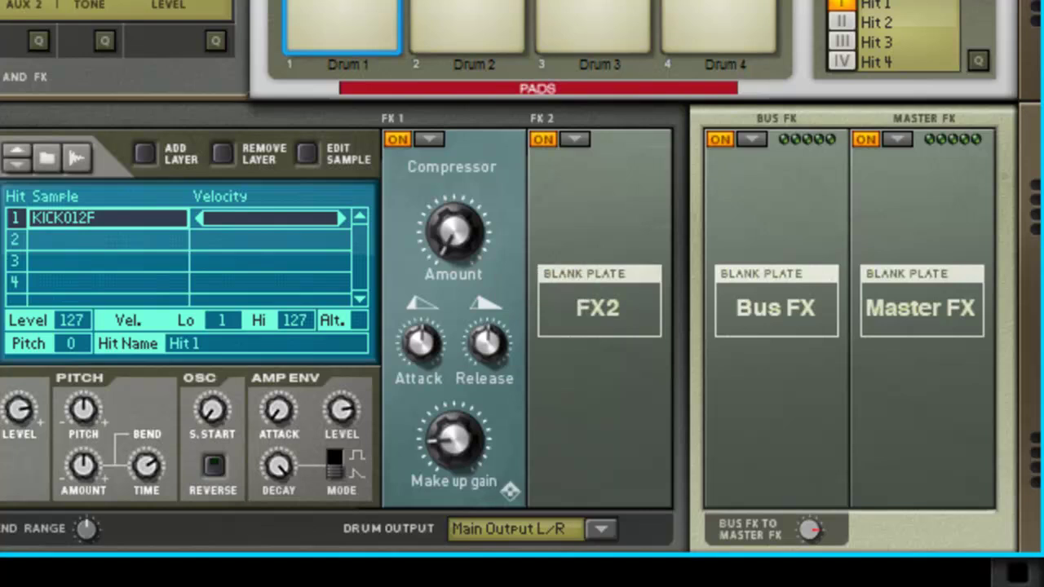
{"action": "mouse_move", "coordinate": [472, 237]}
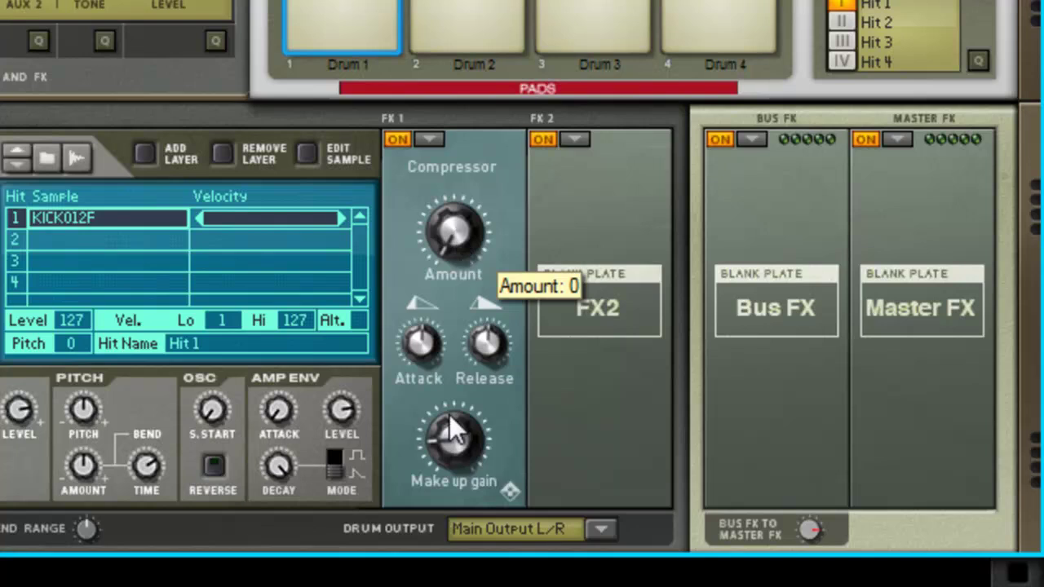
{"action": "mouse_move", "coordinate": [449, 438]}
{"action": "left_click_drag", "start_coordinate": [450, 434], "coordinate": [449, 468]}
- Set the FX1 compressor's Attack to its maximum of 127 and its Release to minimum
{"action": "mouse_move", "coordinate": [429, 339]}
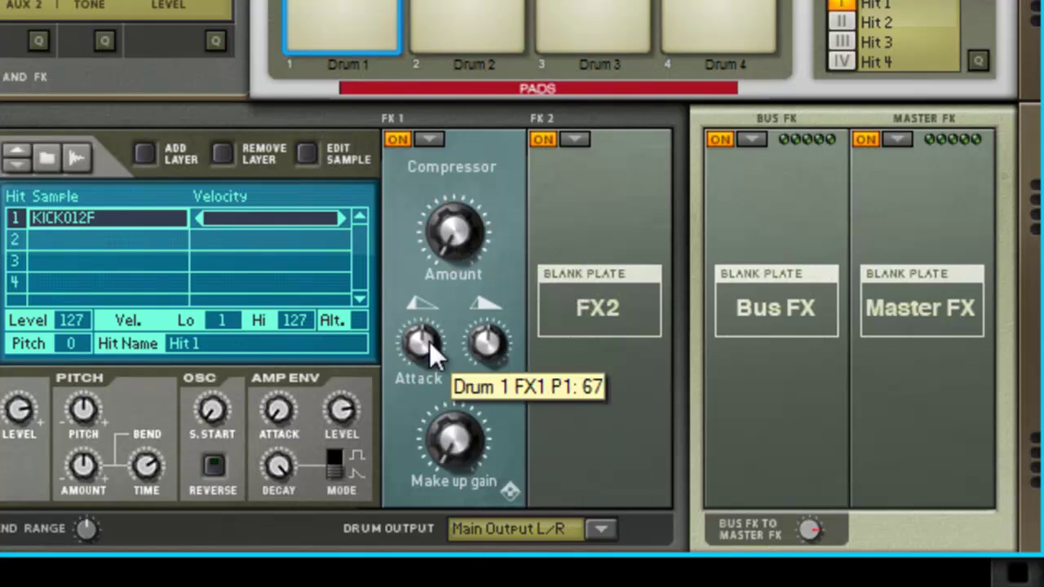
{"action": "left_click_drag", "start_coordinate": [429, 341], "coordinate": [488, 207]}
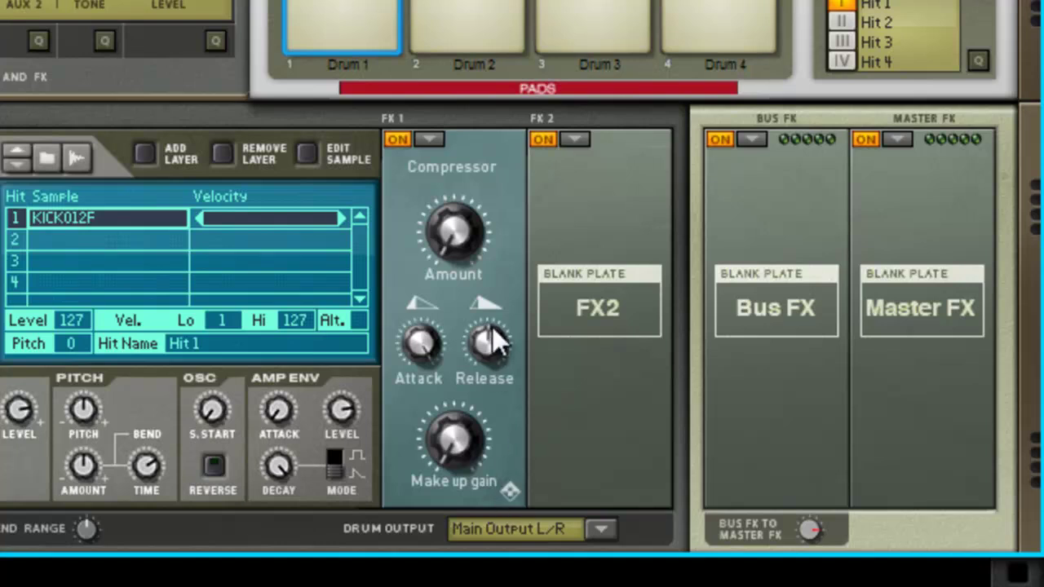
{"action": "left_click_drag", "start_coordinate": [487, 353], "coordinate": [429, 548]}
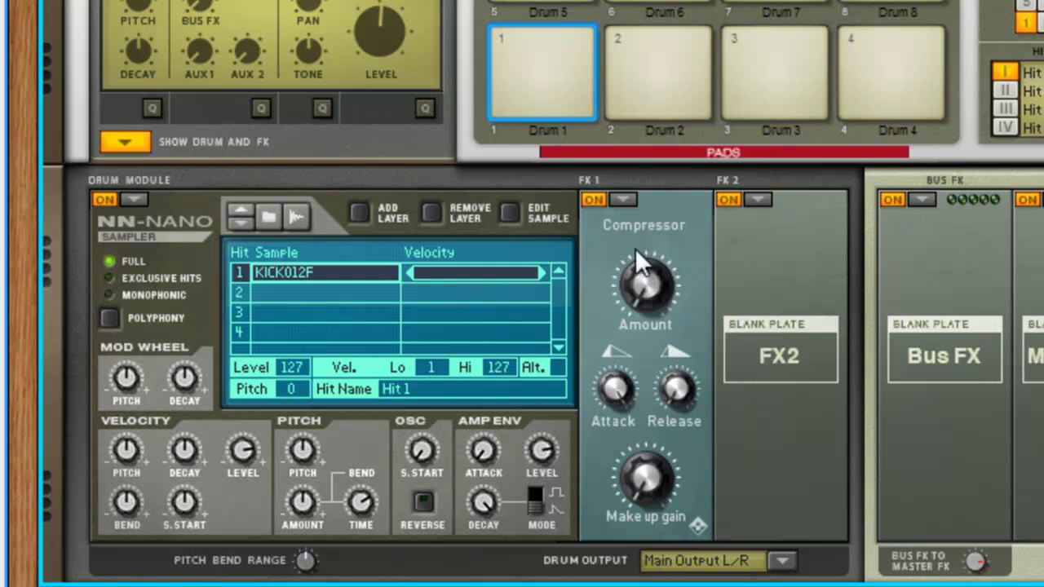
- Sweep the FX1 compressor's Amount gradually up to maximum and settle it slightly below the midpoint
{"action": "mouse_move", "coordinate": [651, 295]}
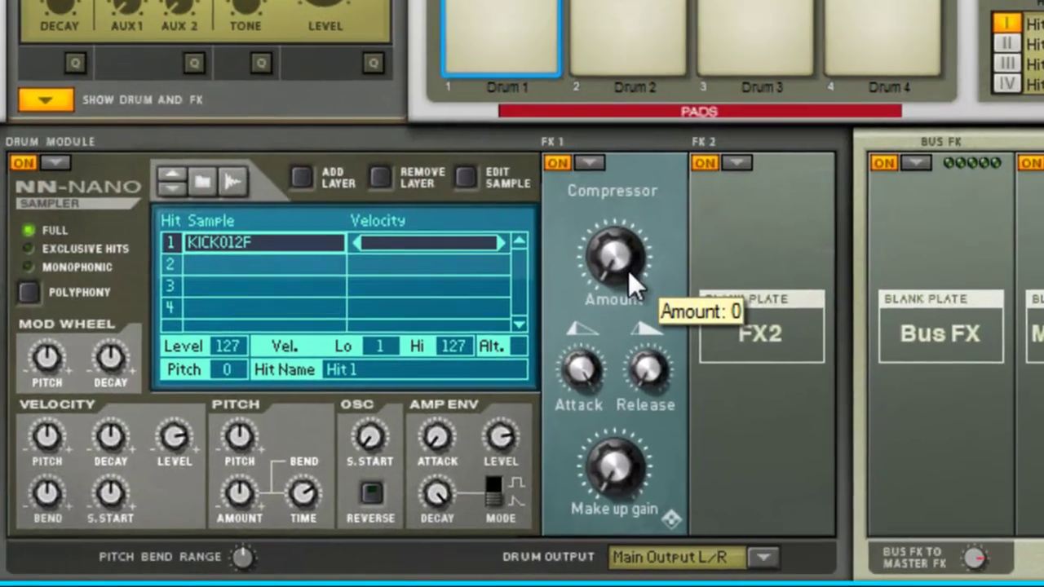
{"action": "left_click_drag", "start_coordinate": [629, 274], "coordinate": [620, 252]}
{"action": "left_click_drag", "start_coordinate": [539, 175], "coordinate": [531, 171]}
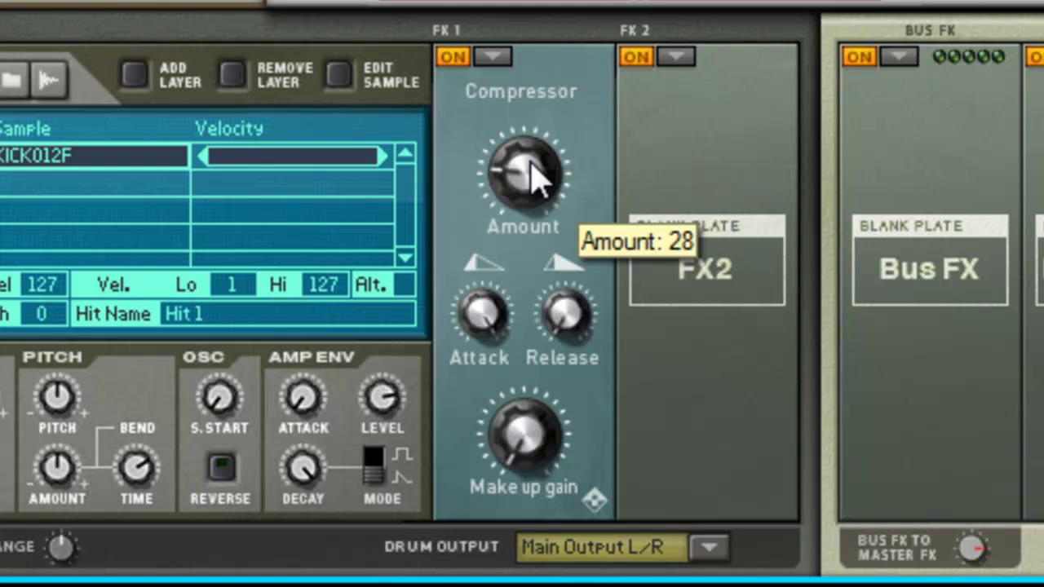
{"action": "left_click_drag", "start_coordinate": [530, 161], "coordinate": [555, 125]}
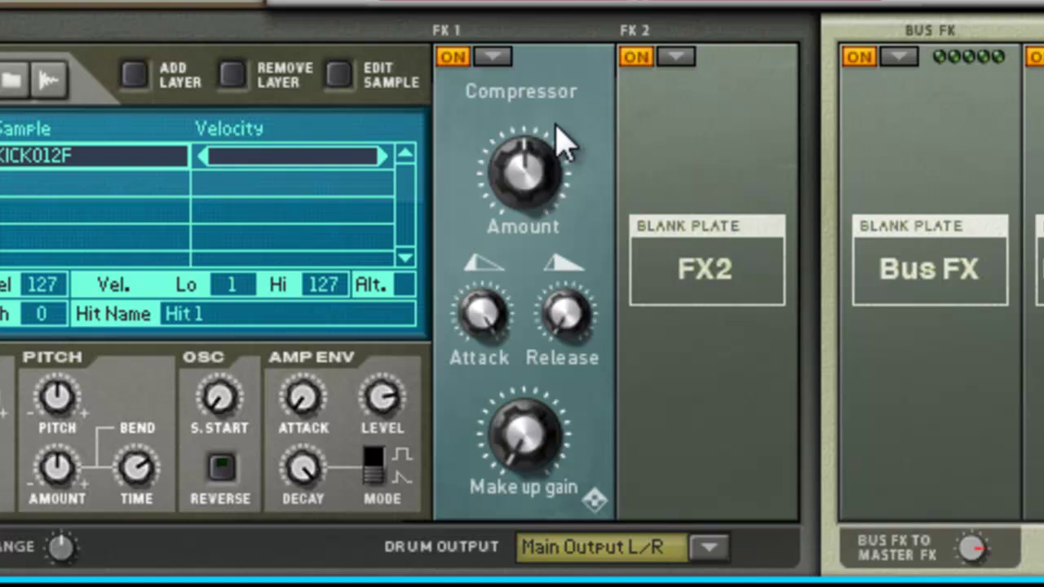
{"action": "left_click_drag", "start_coordinate": [556, 127], "coordinate": [556, 80]}
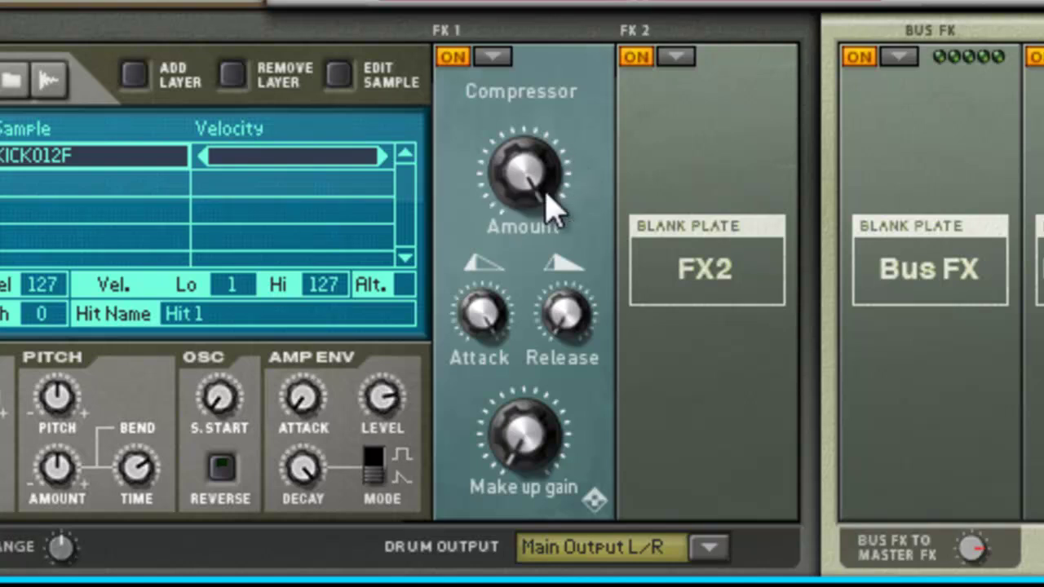
{"action": "left_click_drag", "start_coordinate": [541, 200], "coordinate": [553, 267]}
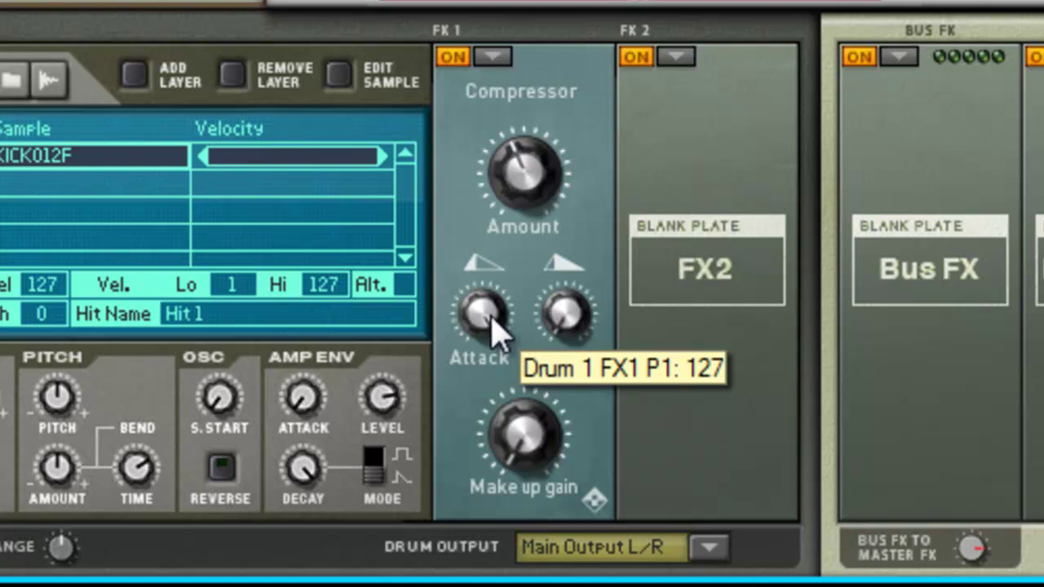
- Sweep the FX1 compressor's Attack between minimum and maximum, and settle it at 20
{"action": "left_click_drag", "start_coordinate": [491, 320], "coordinate": [465, 420]}
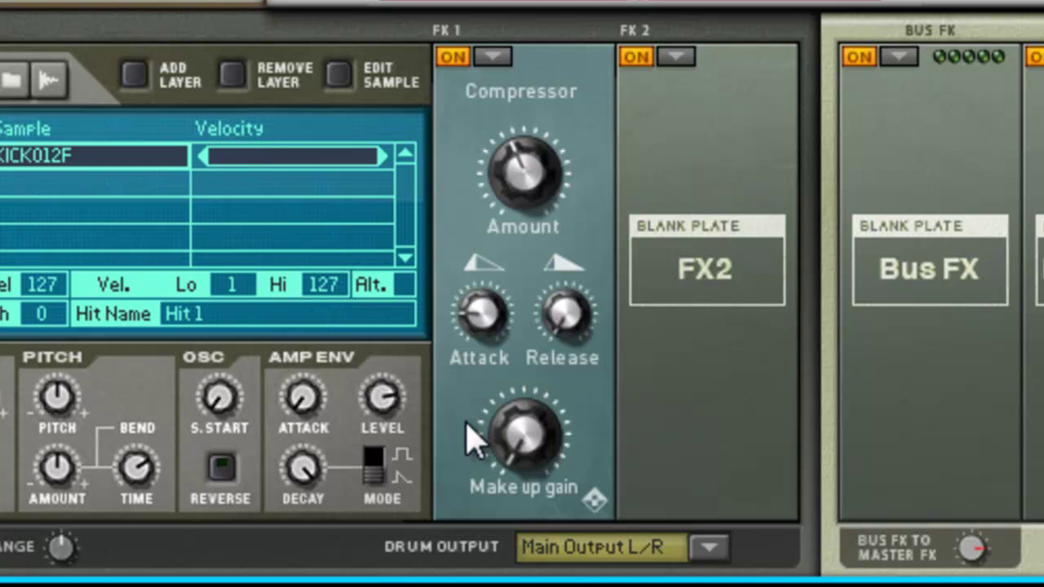
{"action": "mouse_move", "coordinate": [495, 343]}
{"action": "left_click_drag", "start_coordinate": [495, 343], "coordinate": [495, 269]}
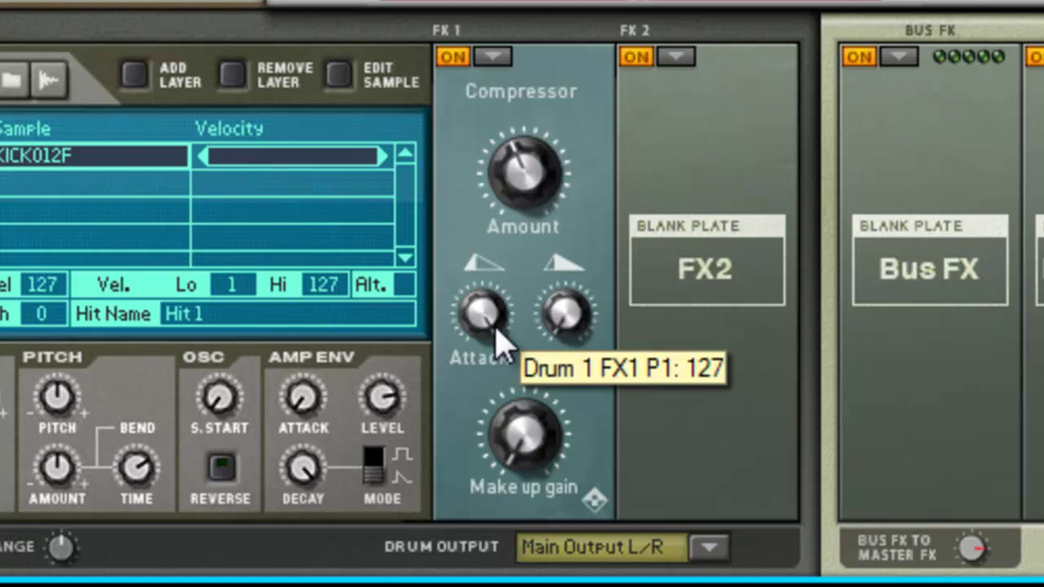
{"action": "left_click_drag", "start_coordinate": [482, 345], "coordinate": [511, 473]}
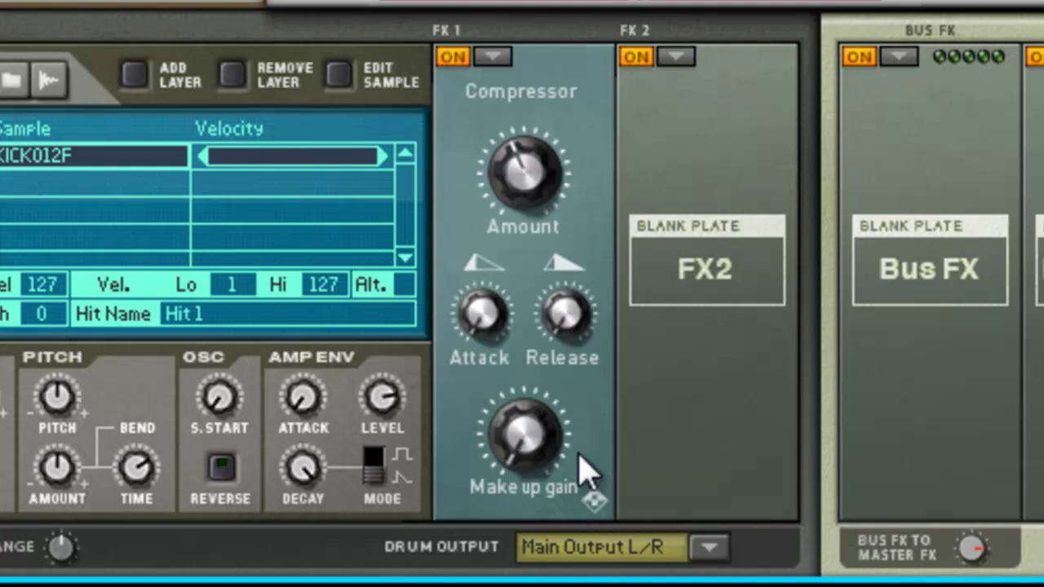
{"action": "left_click_drag", "start_coordinate": [498, 338], "coordinate": [508, 313]}
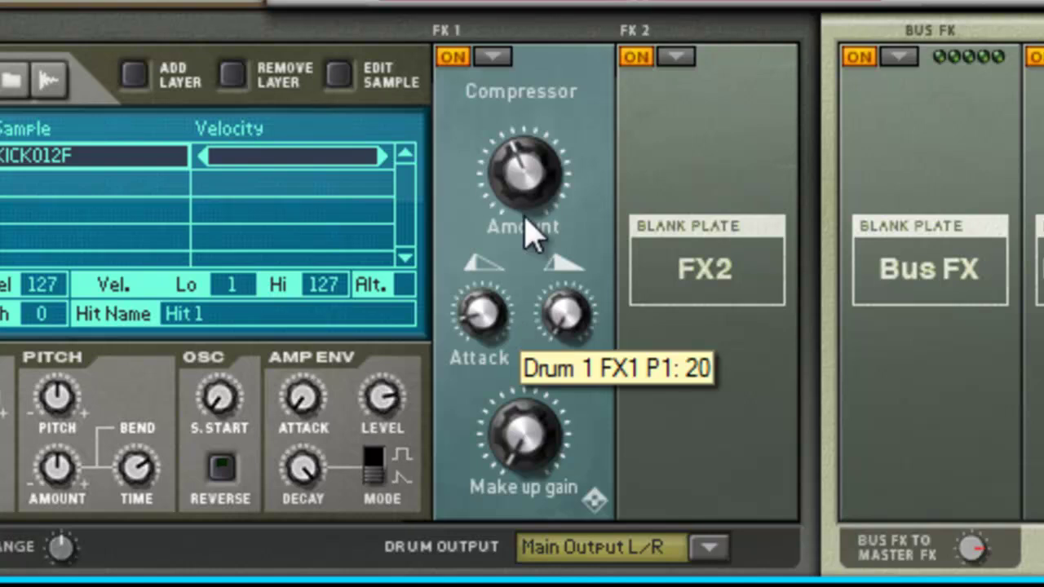
- Lower the FX1 compressor's Amount to about a fifth of its range, and compare the kick with FX1 off and on
{"action": "mouse_move", "coordinate": [528, 177]}
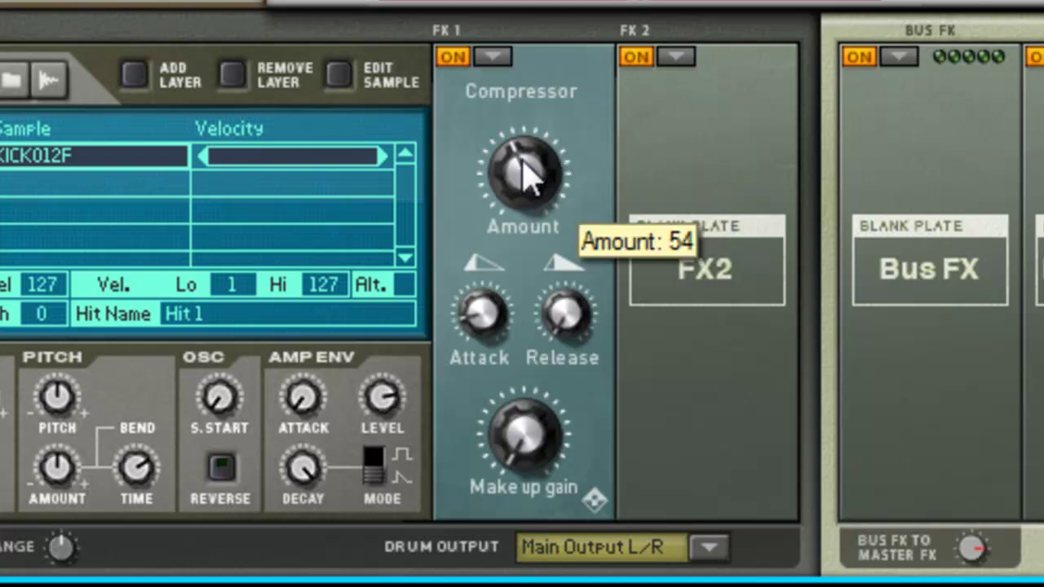
{"action": "left_click_drag", "start_coordinate": [526, 165], "coordinate": [526, 206]}
{"action": "mouse_move", "coordinate": [482, 314]}
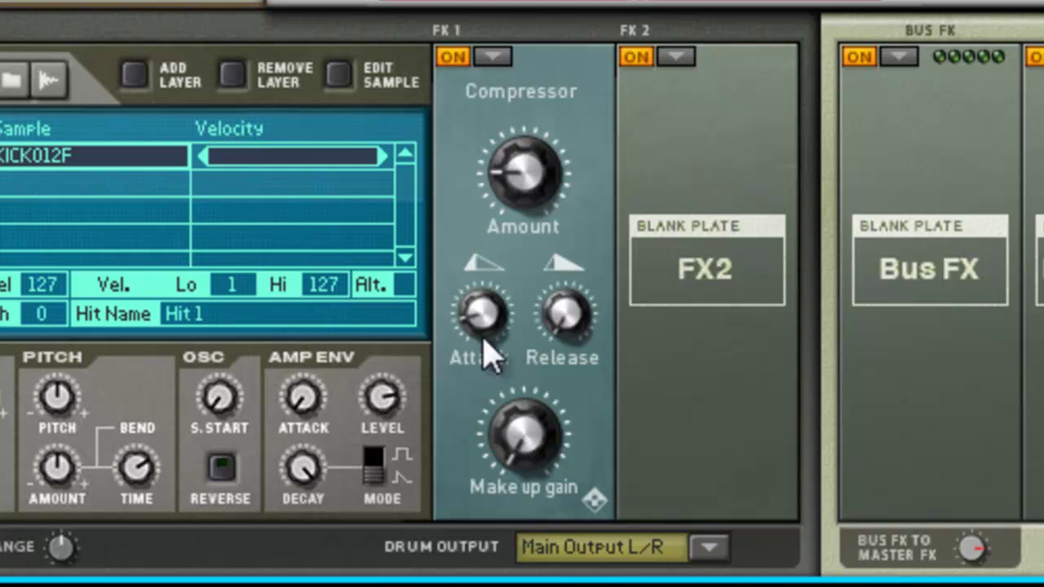
{"action": "left_click", "coordinate": [454, 56]}
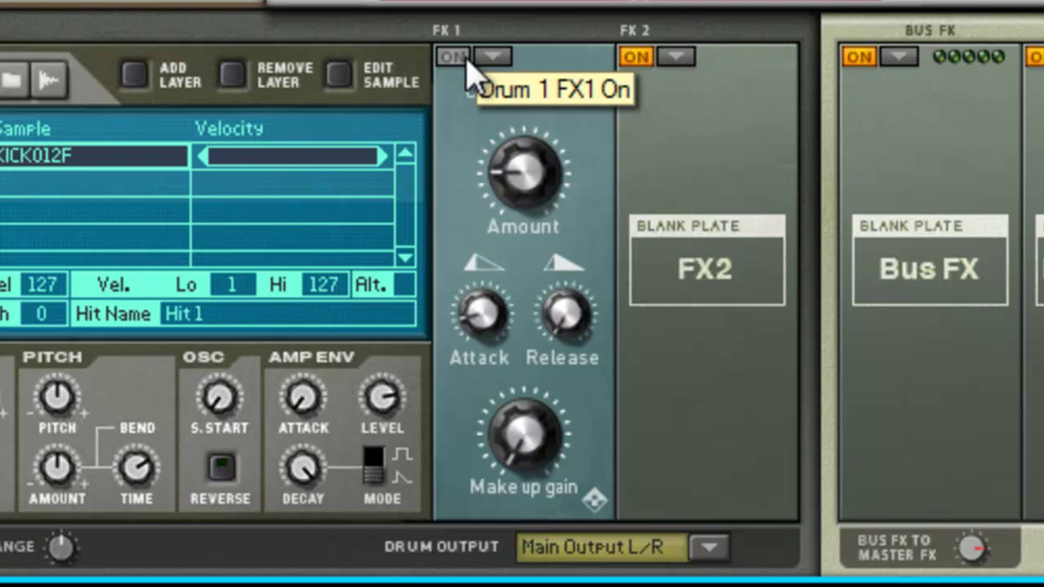
{"action": "left_click", "coordinate": [453, 57]}
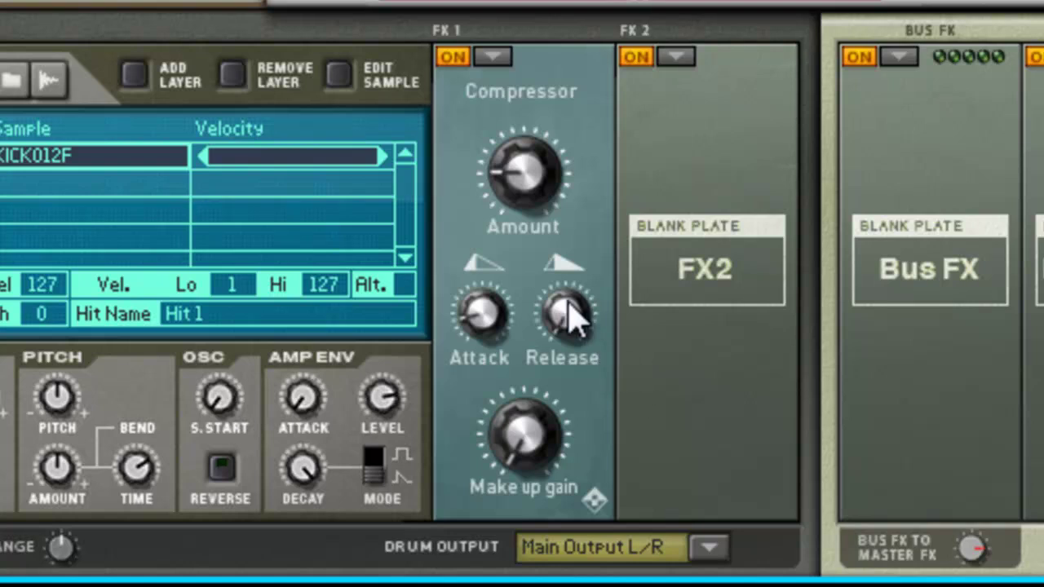
- Sweep the FX1 compressor's Release up to 127 and back to minimum, and settle it at a low setting close to the Attack's
{"action": "mouse_move", "coordinate": [579, 335]}
{"action": "left_click_drag", "start_coordinate": [576, 325], "coordinate": [575, 245]}
{"action": "mouse_move", "coordinate": [579, 321]}
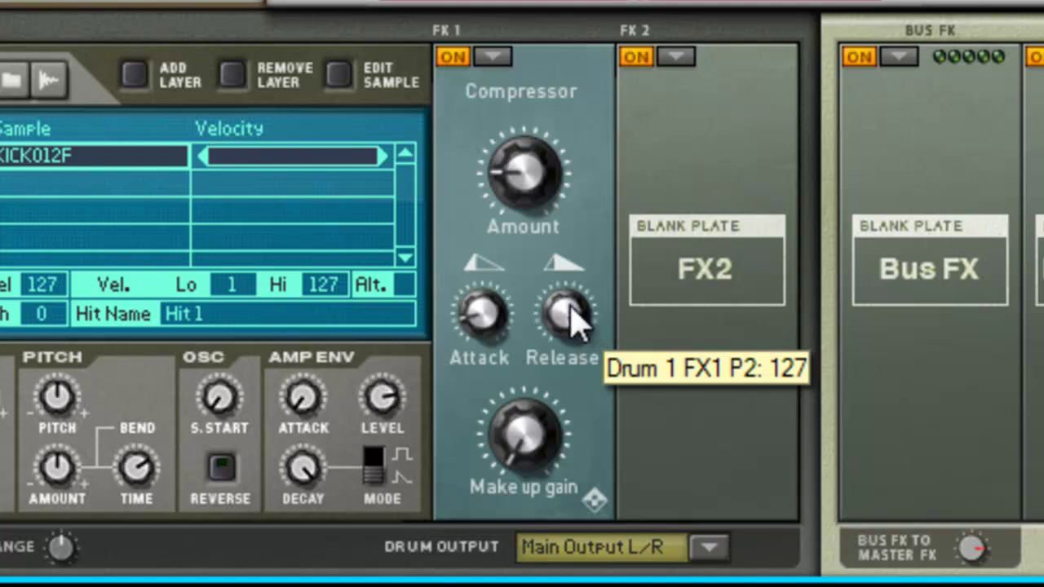
{"action": "left_click_drag", "start_coordinate": [568, 322], "coordinate": [601, 481]}
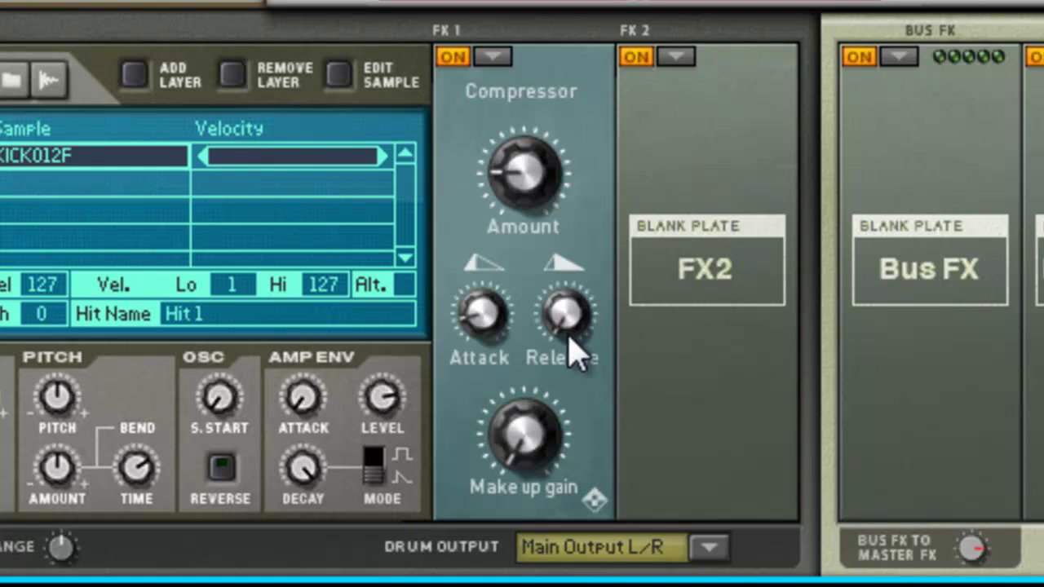
{"action": "mouse_move", "coordinate": [578, 345]}
{"action": "left_click_drag", "start_coordinate": [603, 274], "coordinate": [654, 314]}
- Switch Drum 1's FX1 off and on repeatedly to compare the uncompressed and compressed kick
{"action": "left_click", "coordinate": [453, 57]}
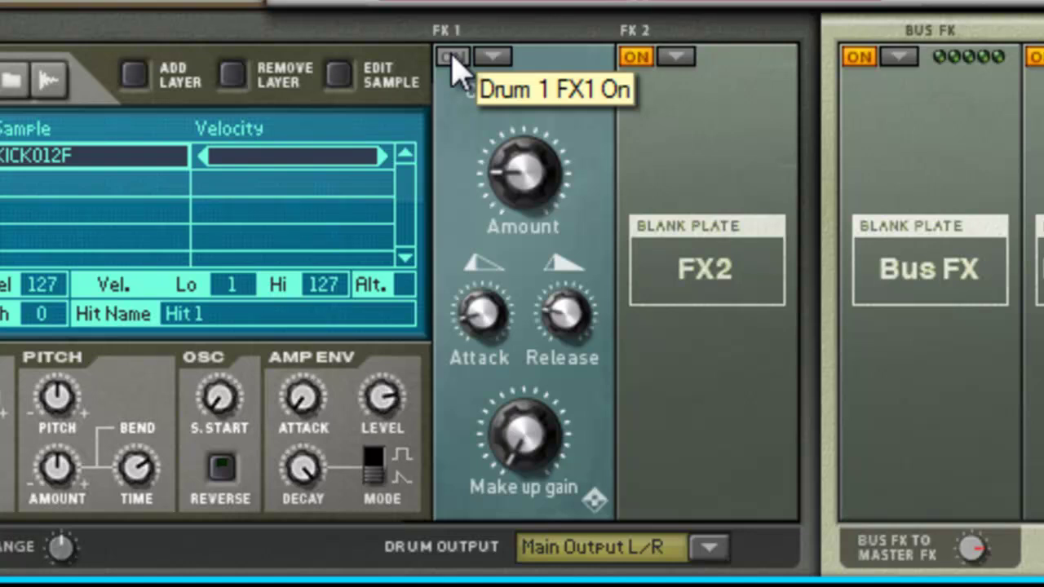
{"action": "left_click", "coordinate": [454, 57]}
{"action": "left_click", "coordinate": [452, 57]}
{"action": "left_click", "coordinate": [453, 57]}
{"action": "left_click", "coordinate": [451, 56]}
- Raise the FX1 compressor's Make up gain to just below its midpoint, and compare the kick with FX1 off and on
{"action": "mouse_move", "coordinate": [544, 408]}
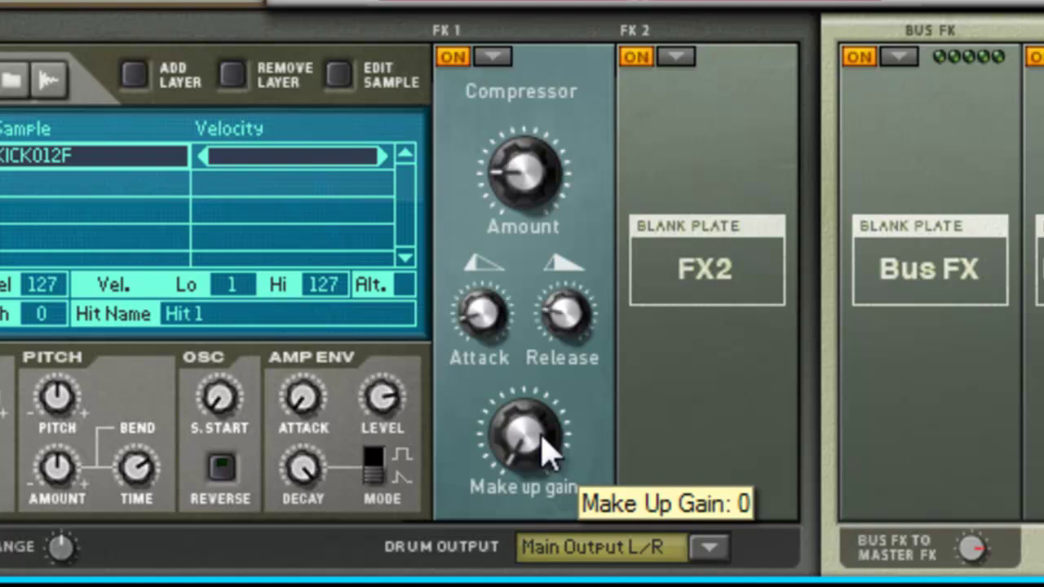
{"action": "left_click_drag", "start_coordinate": [541, 452], "coordinate": [561, 386]}
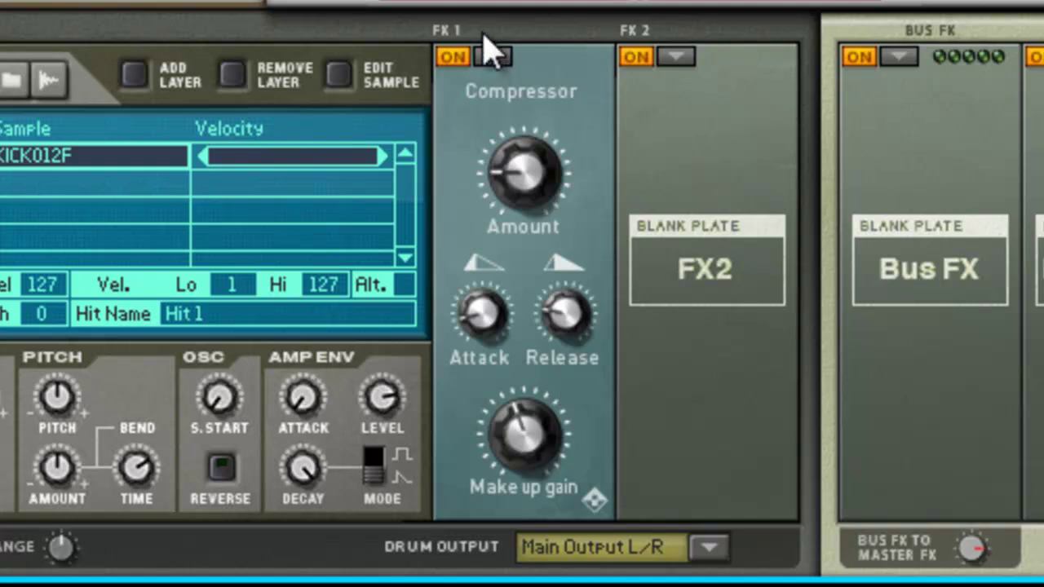
{"action": "left_click", "coordinate": [455, 58]}
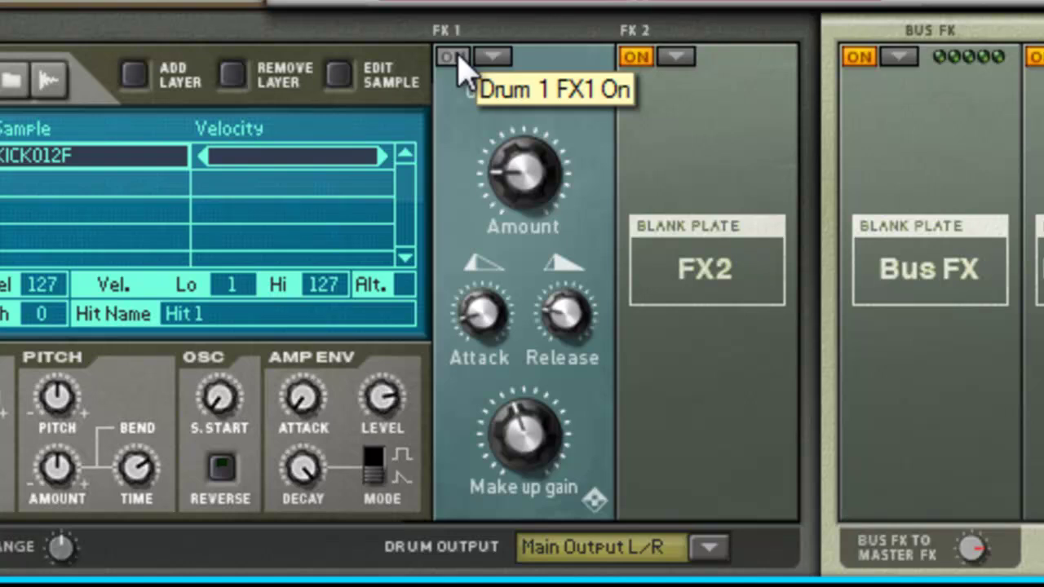
{"action": "left_click", "coordinate": [453, 57]}
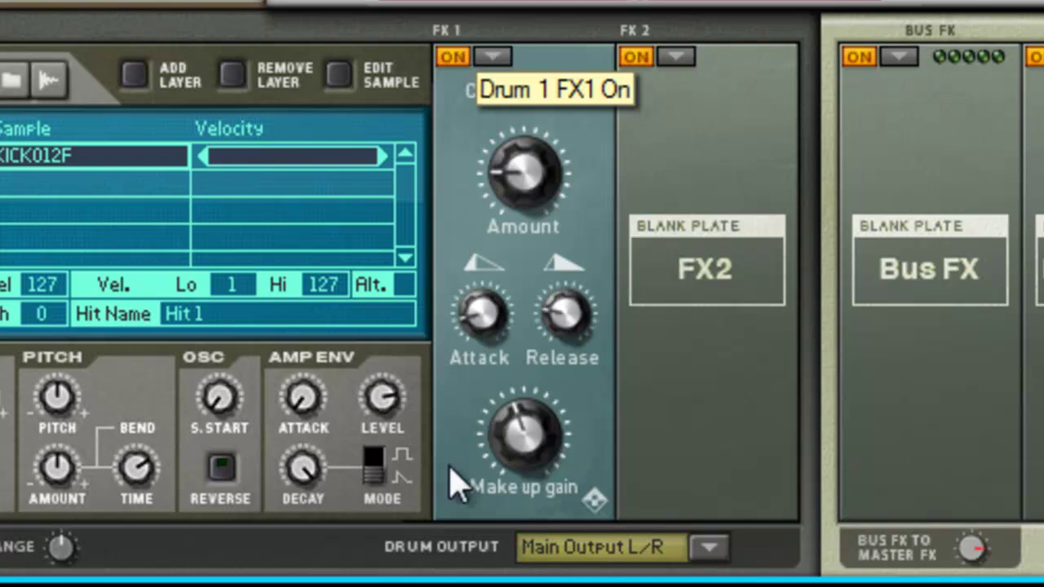
{"action": "mouse_move", "coordinate": [532, 456]}
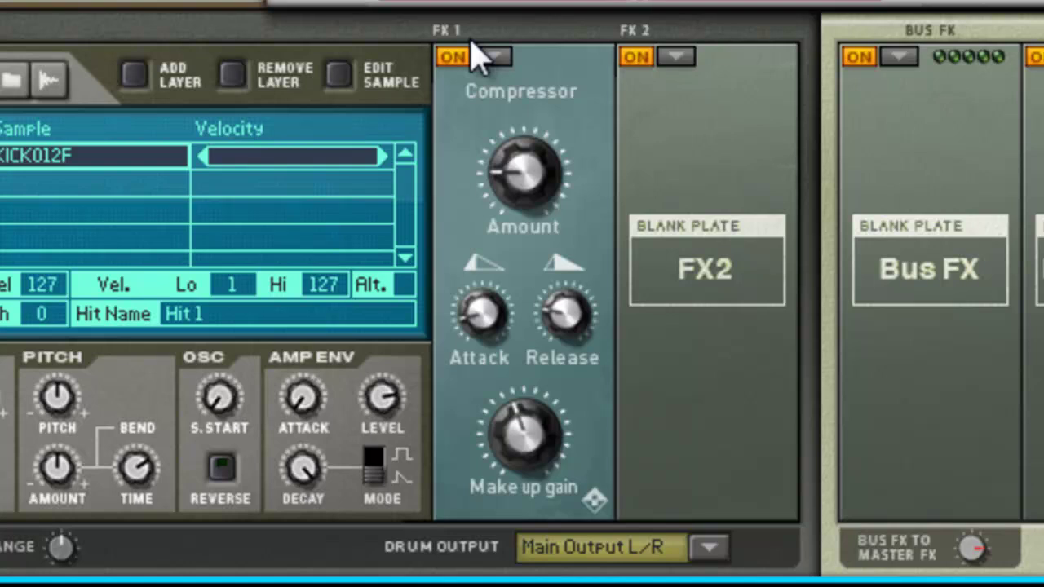
{"action": "left_click", "coordinate": [450, 59]}
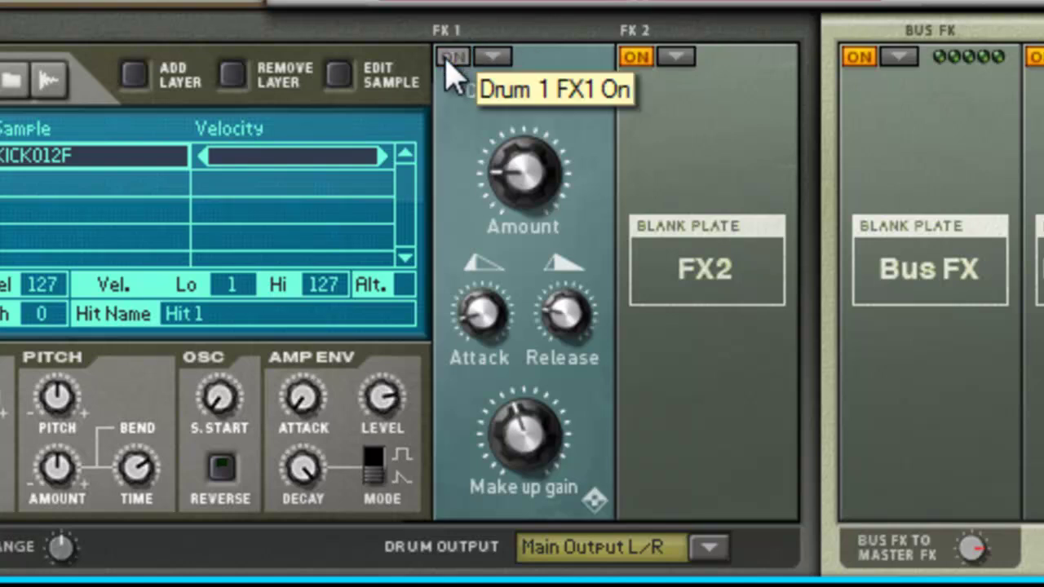
{"action": "left_click", "coordinate": [452, 57]}
{"action": "left_click", "coordinate": [452, 57]}
{"action": "left_click", "coordinate": [452, 57]}
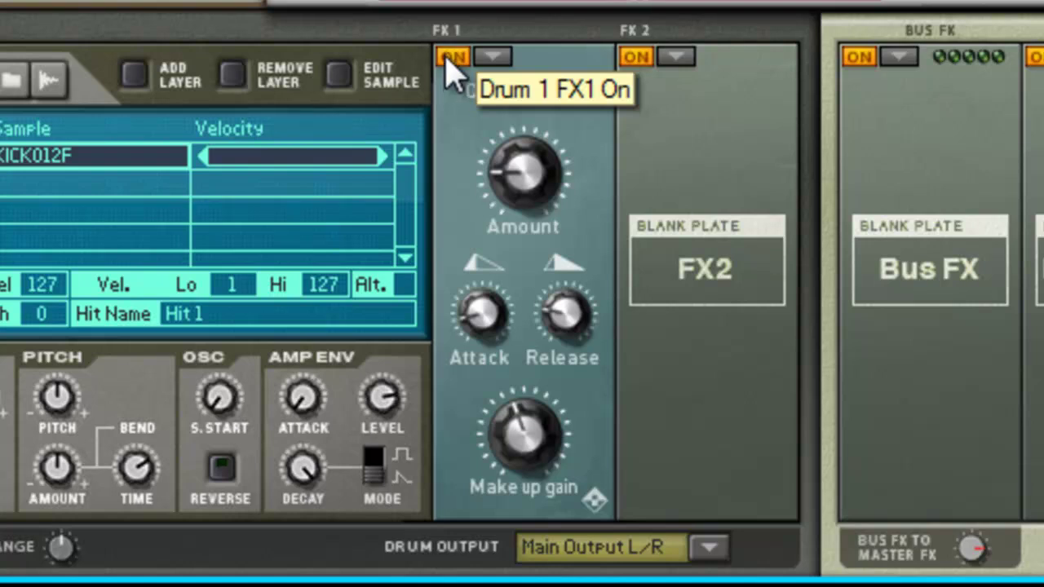
- Bypass Drum 1's FX1 compressor and raise Drum 1's Level to about three-quarters of its range
{"action": "left_click", "coordinate": [453, 57]}
{"action": "left_click", "coordinate": [452, 57]}
{"action": "left_click", "coordinate": [450, 58]}
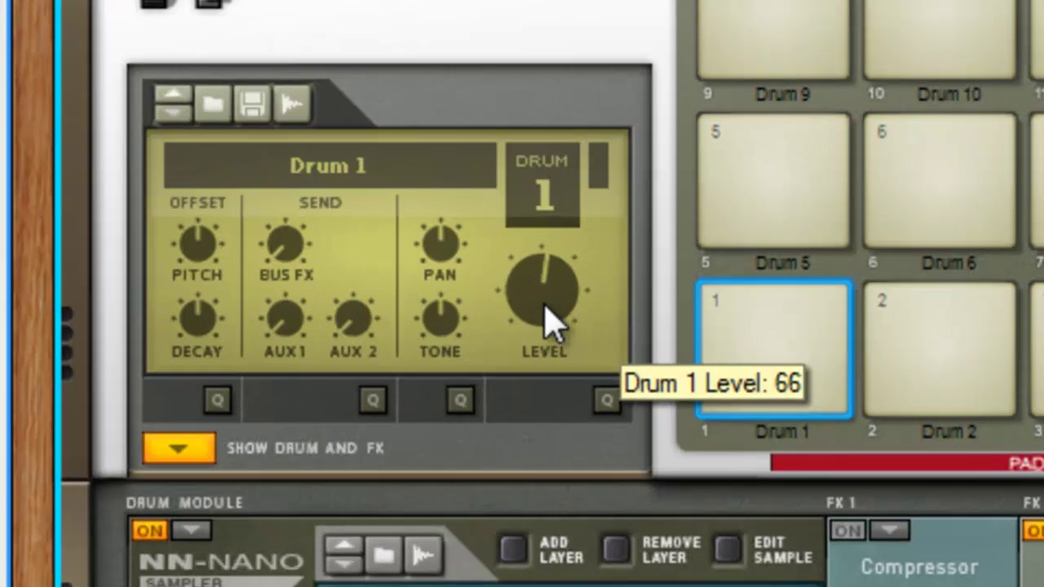
{"action": "left_click_drag", "start_coordinate": [496, 306], "coordinate": [567, 288]}
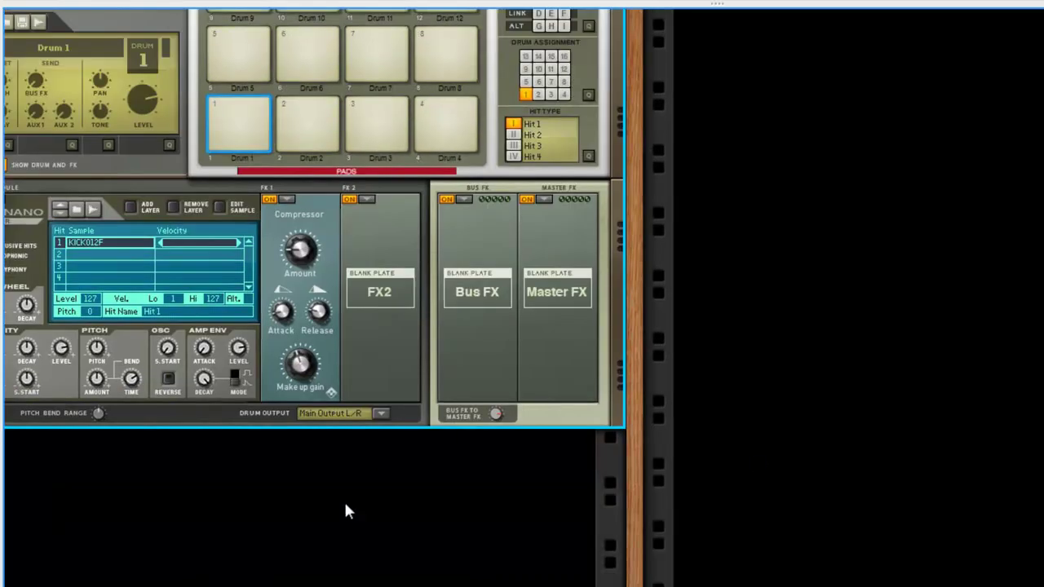
- Create an MClass Compressor below Kong and raise its Ratio slightly above the midpoint and its Threshold to about three-quarters
{"action": "right_click", "coordinate": [345, 506]}
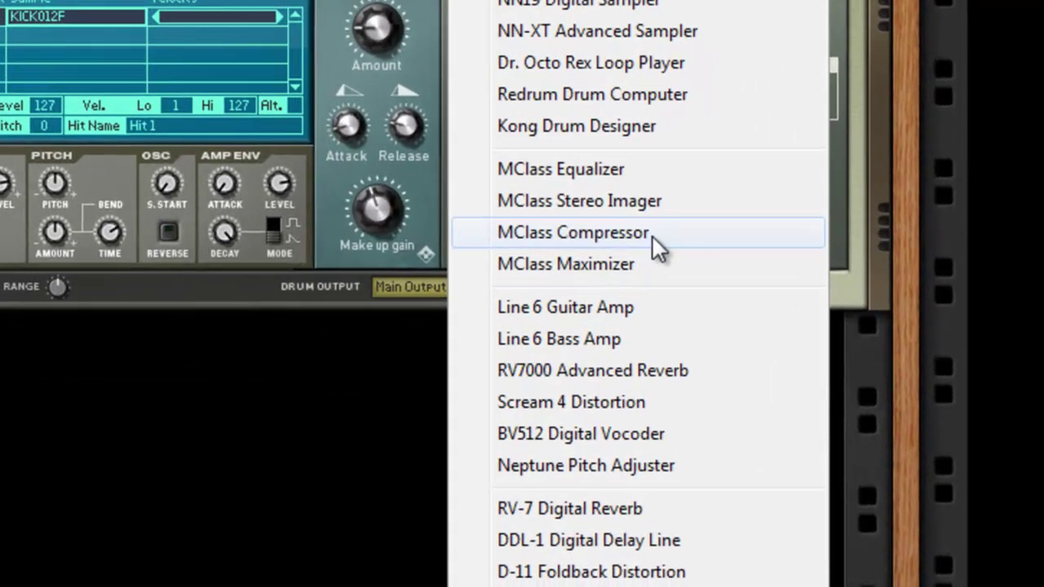
{"action": "left_click", "coordinate": [652, 234]}
{"action": "mouse_move", "coordinate": [526, 350]}
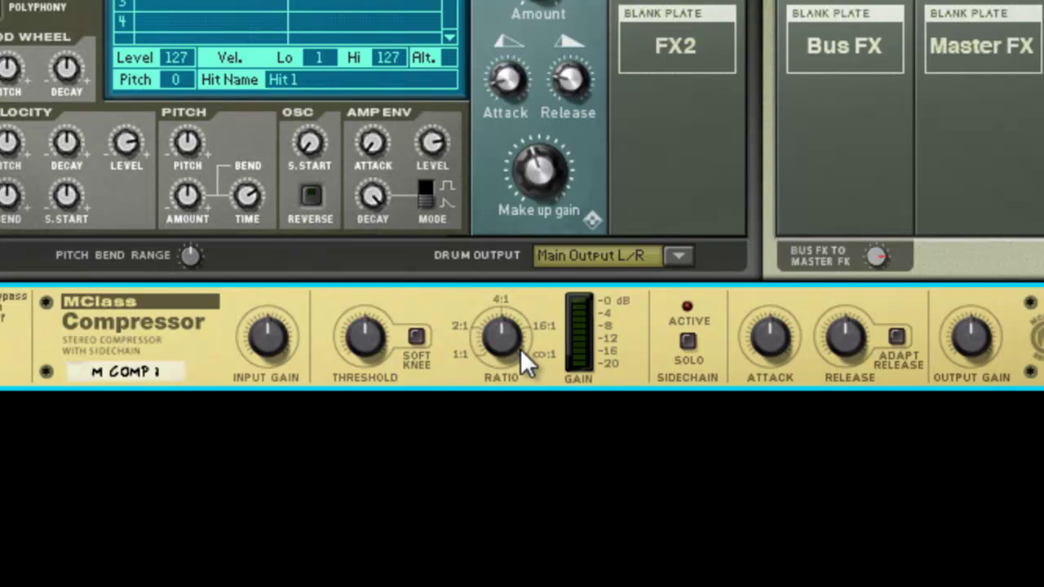
{"action": "mouse_move", "coordinate": [513, 345]}
{"action": "left_mouse_down"}
{"action": "mouse_move", "coordinate": [524, 325]}
{"action": "mouse_move", "coordinate": [509, 338]}
{"action": "left_mouse_up"}
{"action": "mouse_move", "coordinate": [394, 351]}
{"action": "left_mouse_down"}
{"action": "mouse_move", "coordinate": [374, 349]}
{"action": "mouse_move", "coordinate": [393, 310]}
{"action": "mouse_move", "coordinate": [394, 334]}
{"action": "left_mouse_up"}
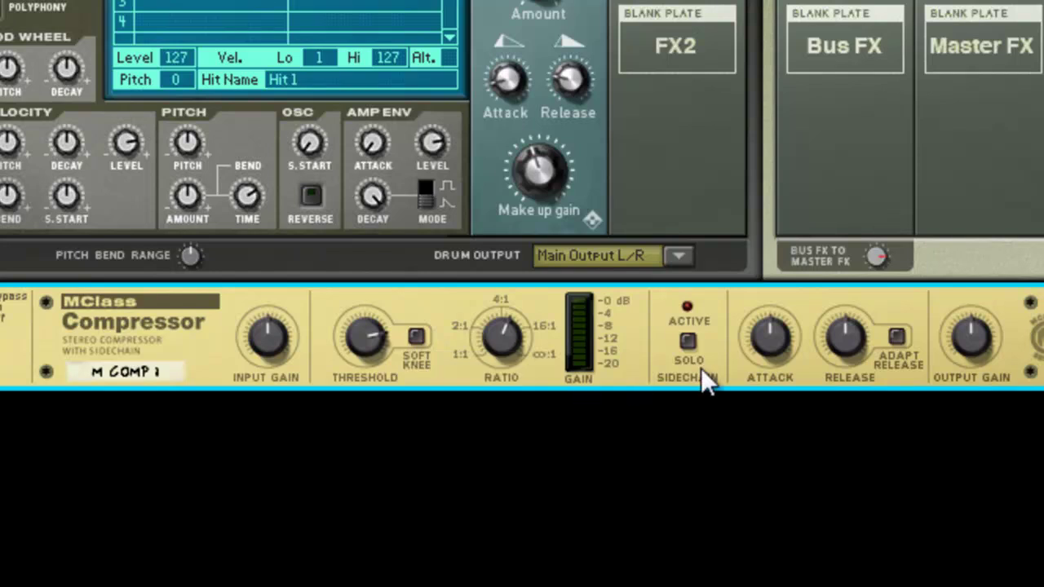
- Set the MClass Compressor's Attack to 10 ms, shorten its Release, and try Adapt Release on and off
{"action": "left_click_drag", "start_coordinate": [785, 349], "coordinate": [810, 400]}
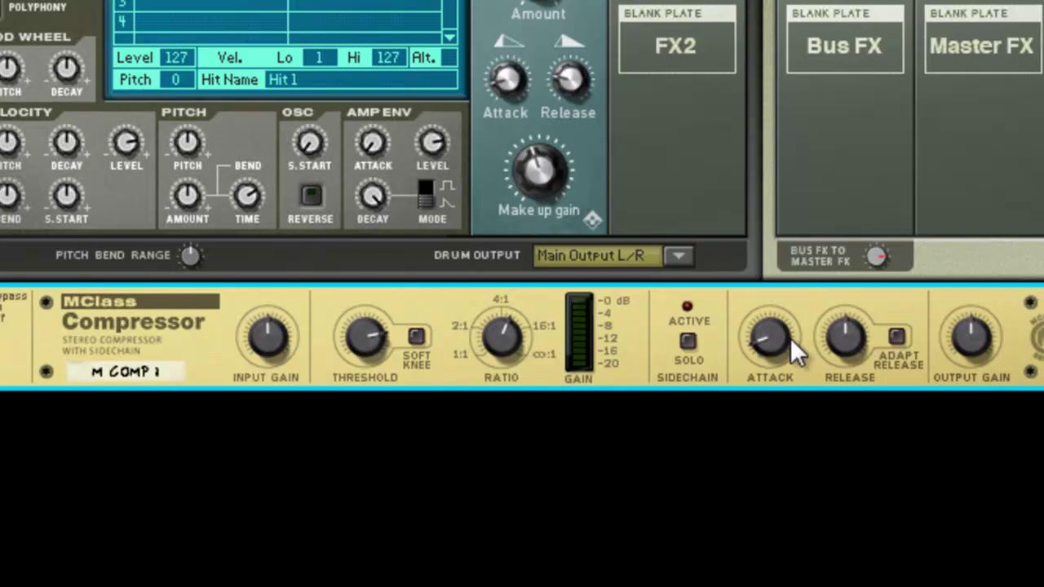
{"action": "mouse_move", "coordinate": [776, 338]}
{"action": "left_mouse_down"}
{"action": "mouse_move", "coordinate": [775, 352]}
{"action": "mouse_move", "coordinate": [786, 303]}
{"action": "mouse_move", "coordinate": [783, 349]}
{"action": "left_mouse_up"}
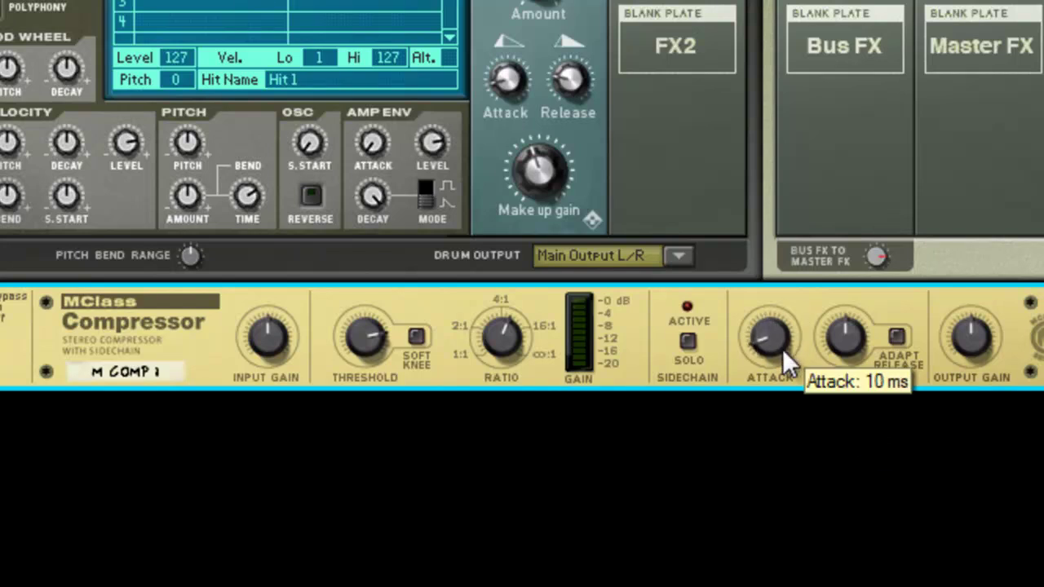
{"action": "mouse_move", "coordinate": [853, 357]}
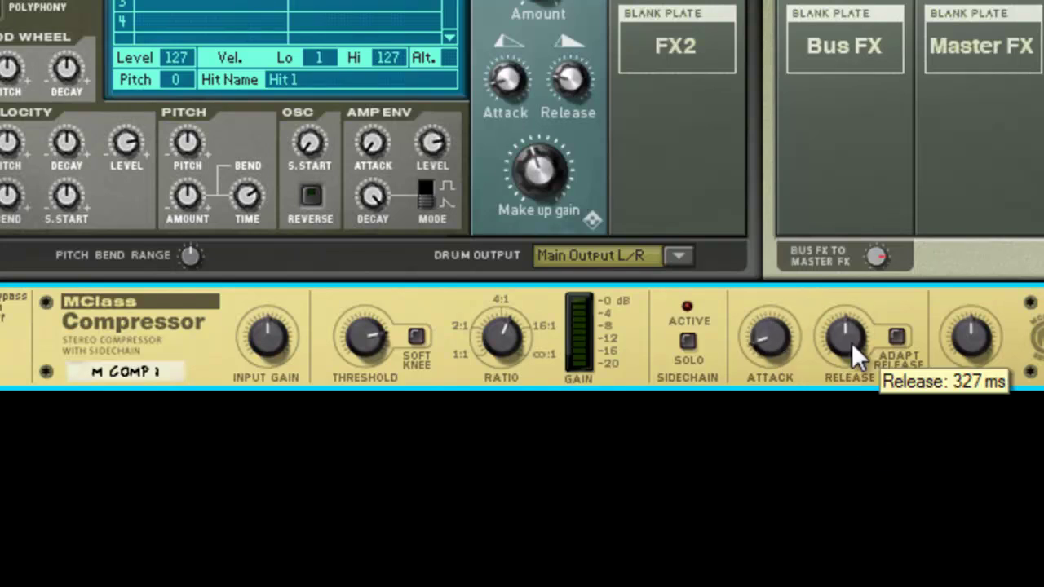
{"action": "left_click_drag", "start_coordinate": [853, 348], "coordinate": [907, 334]}
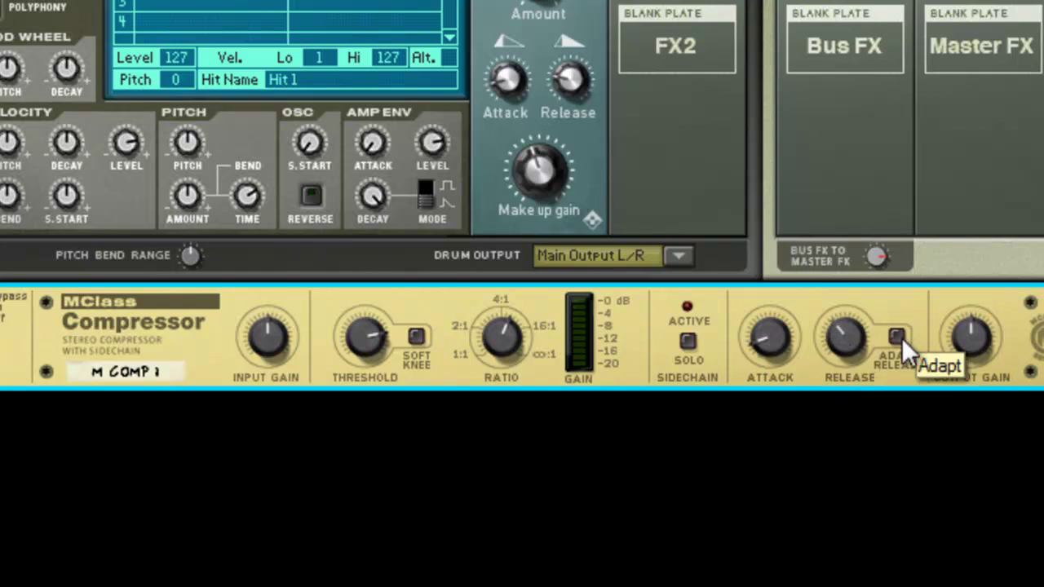
{"action": "left_click", "coordinate": [897, 336]}
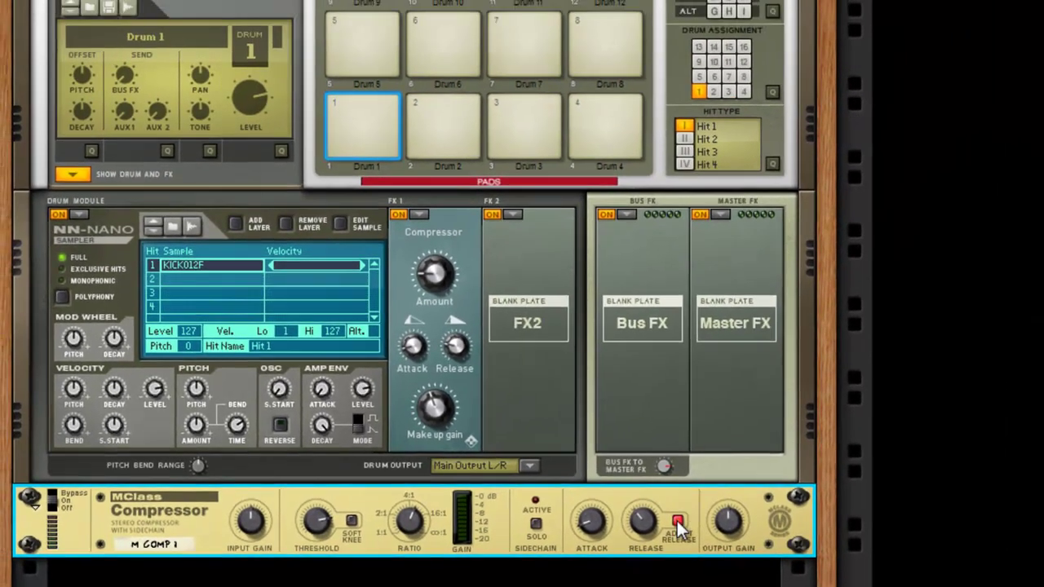
{"action": "left_click", "coordinate": [677, 521]}
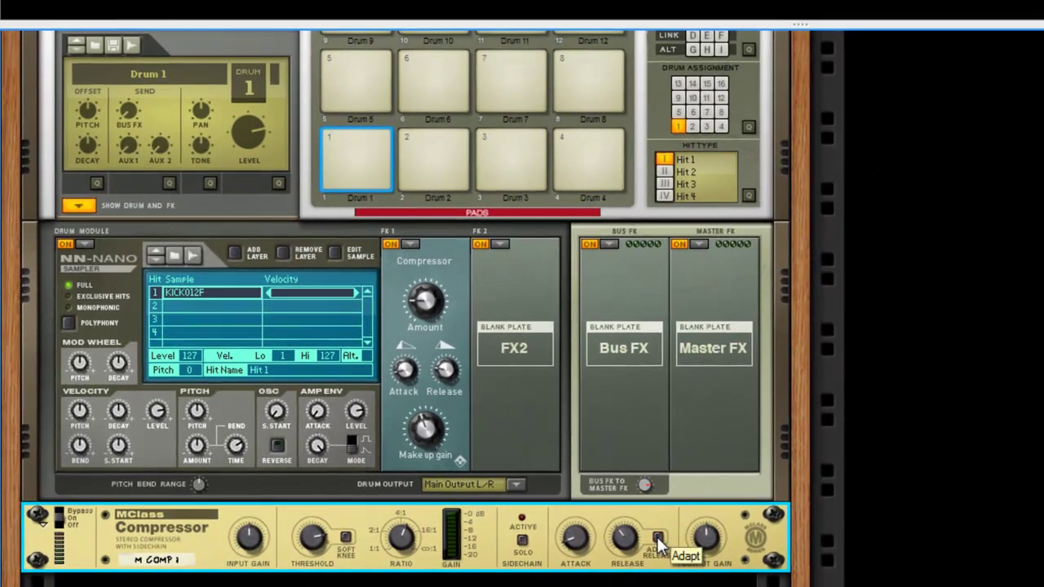
- Delete the MClass Compressor from the rack
{"action": "right_click", "coordinate": [491, 541]}
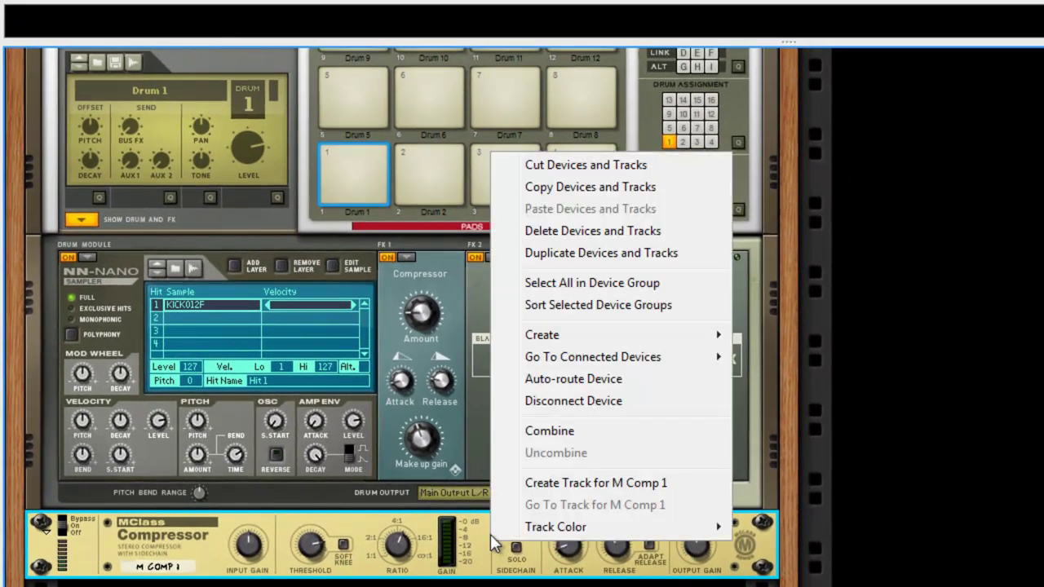
{"action": "left_click", "coordinate": [612, 230]}
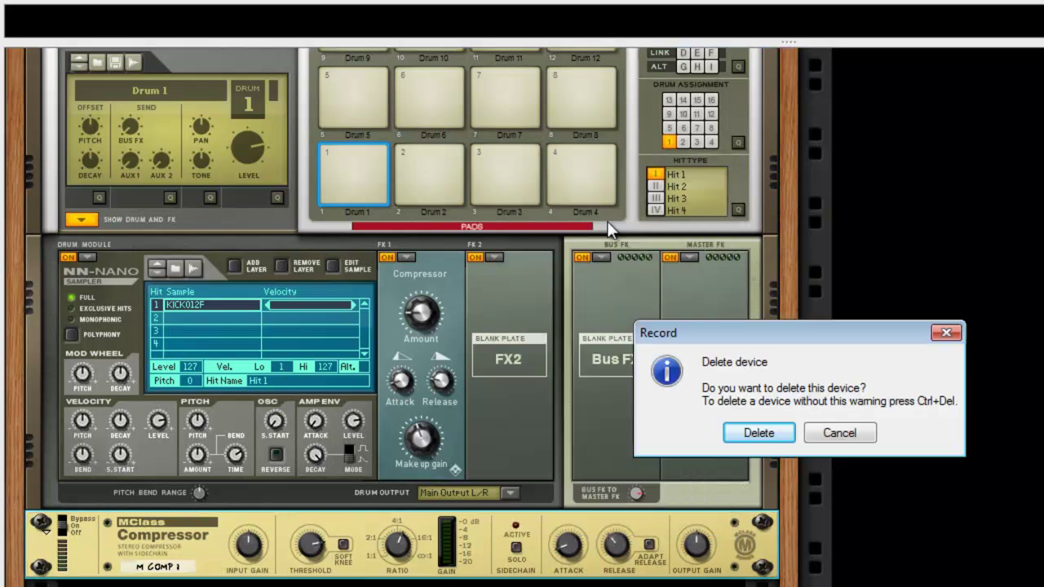
{"action": "left_click", "coordinate": [745, 426]}
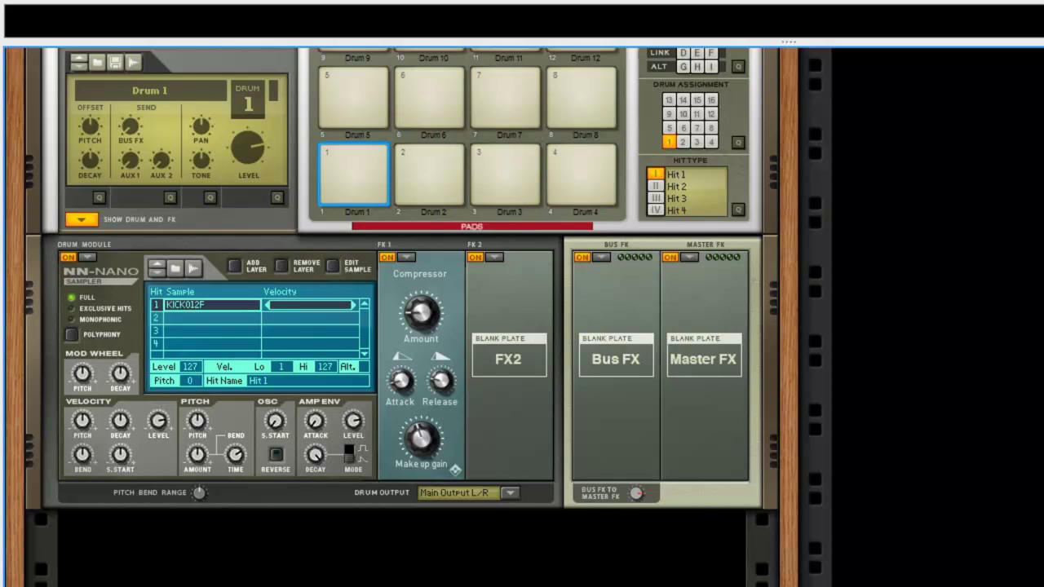
- Switch Drum 1's FX1 compressor off and back on while the kick plays to compare the sound
{"action": "scroll", "coordinate": [391, 318], "scroll_direction": "up", "scroll_amount": 4}
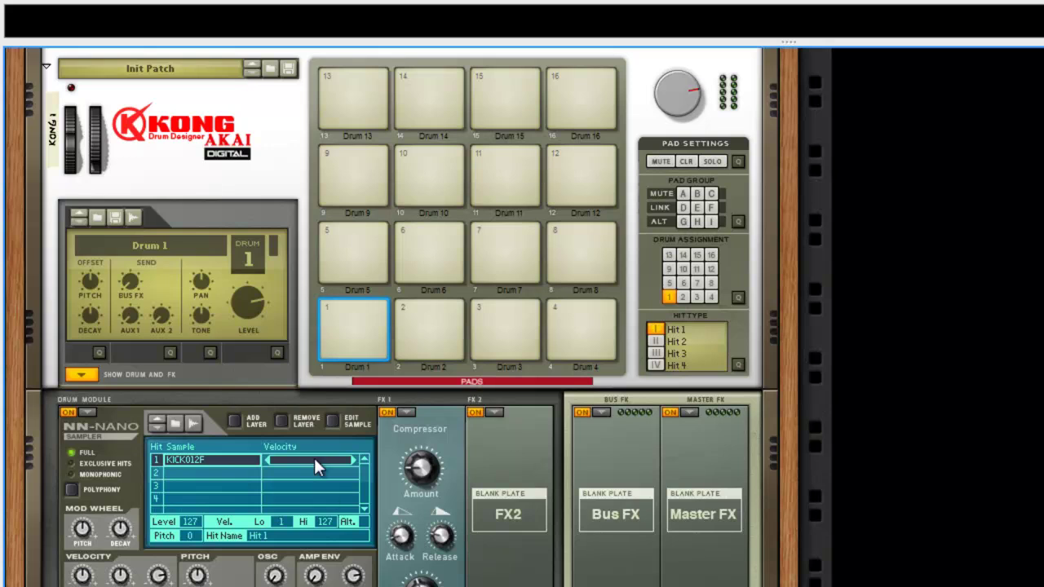
{"action": "left_click", "coordinate": [388, 412]}
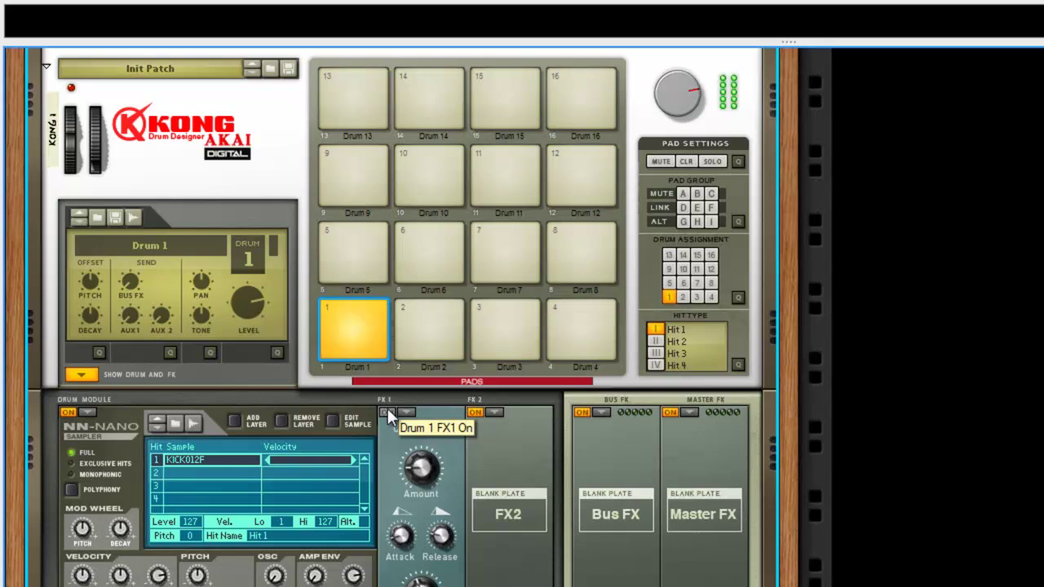
{"action": "left_click", "coordinate": [386, 413]}
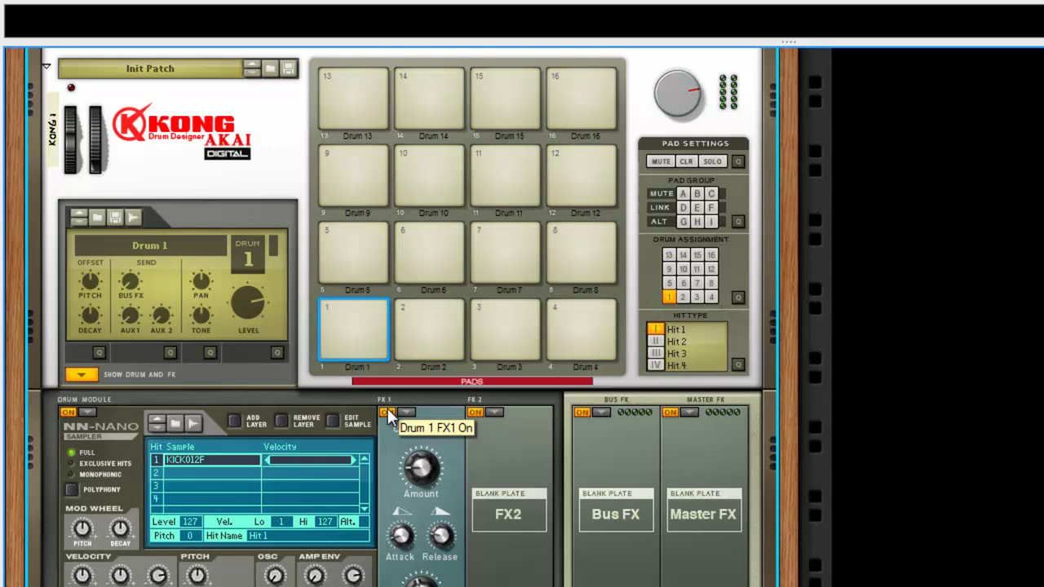